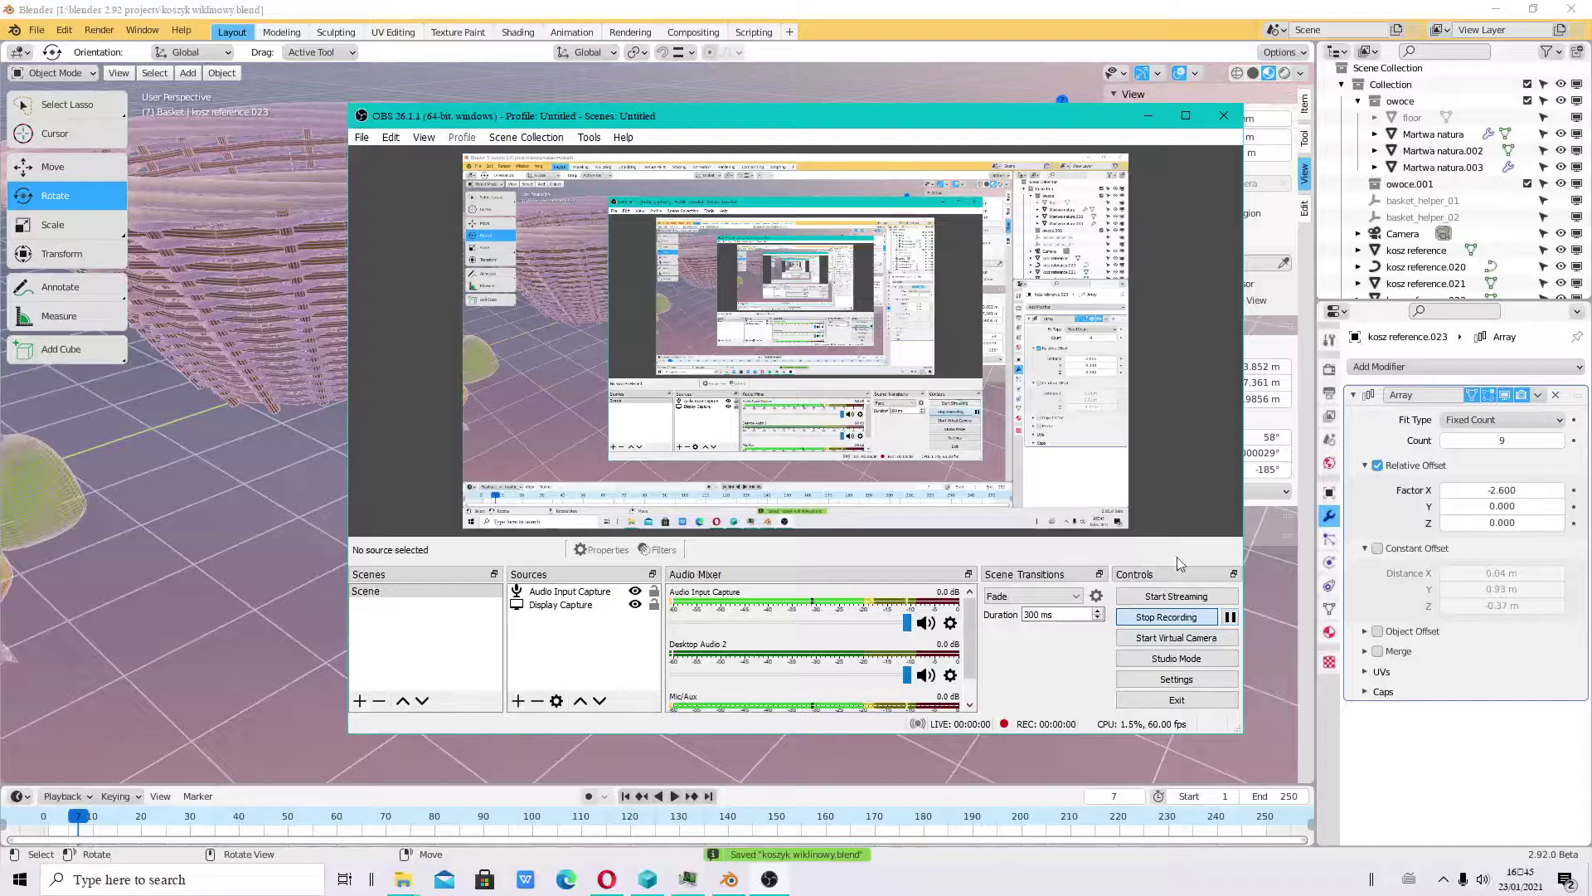
- Bring up the startup screen from the File menu, then dismiss it
click(1149, 115)
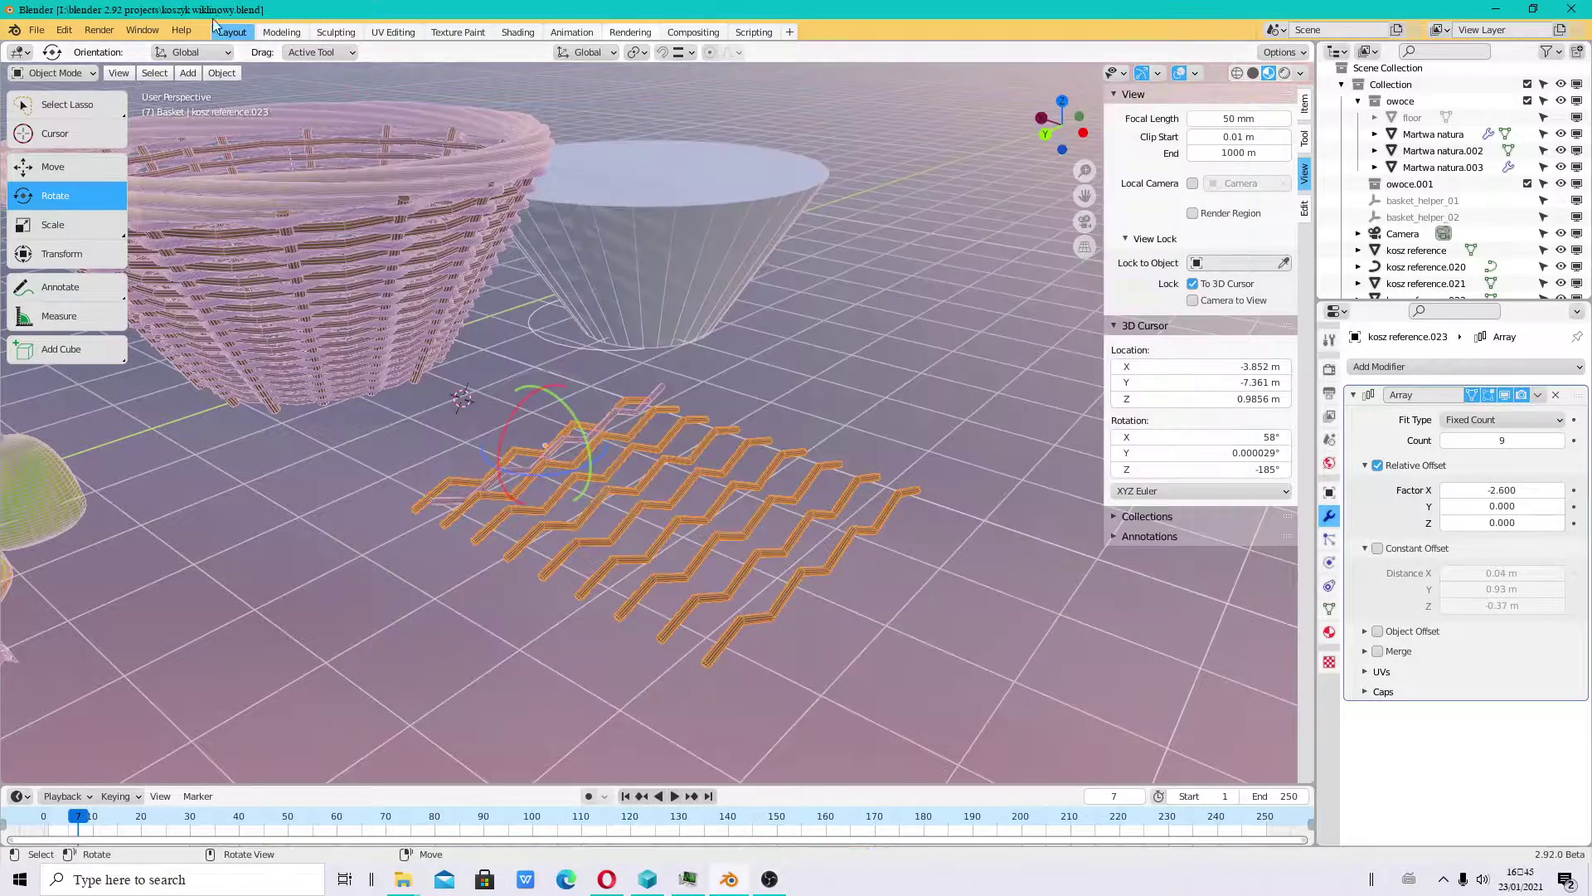
click(36, 30)
click(59, 58)
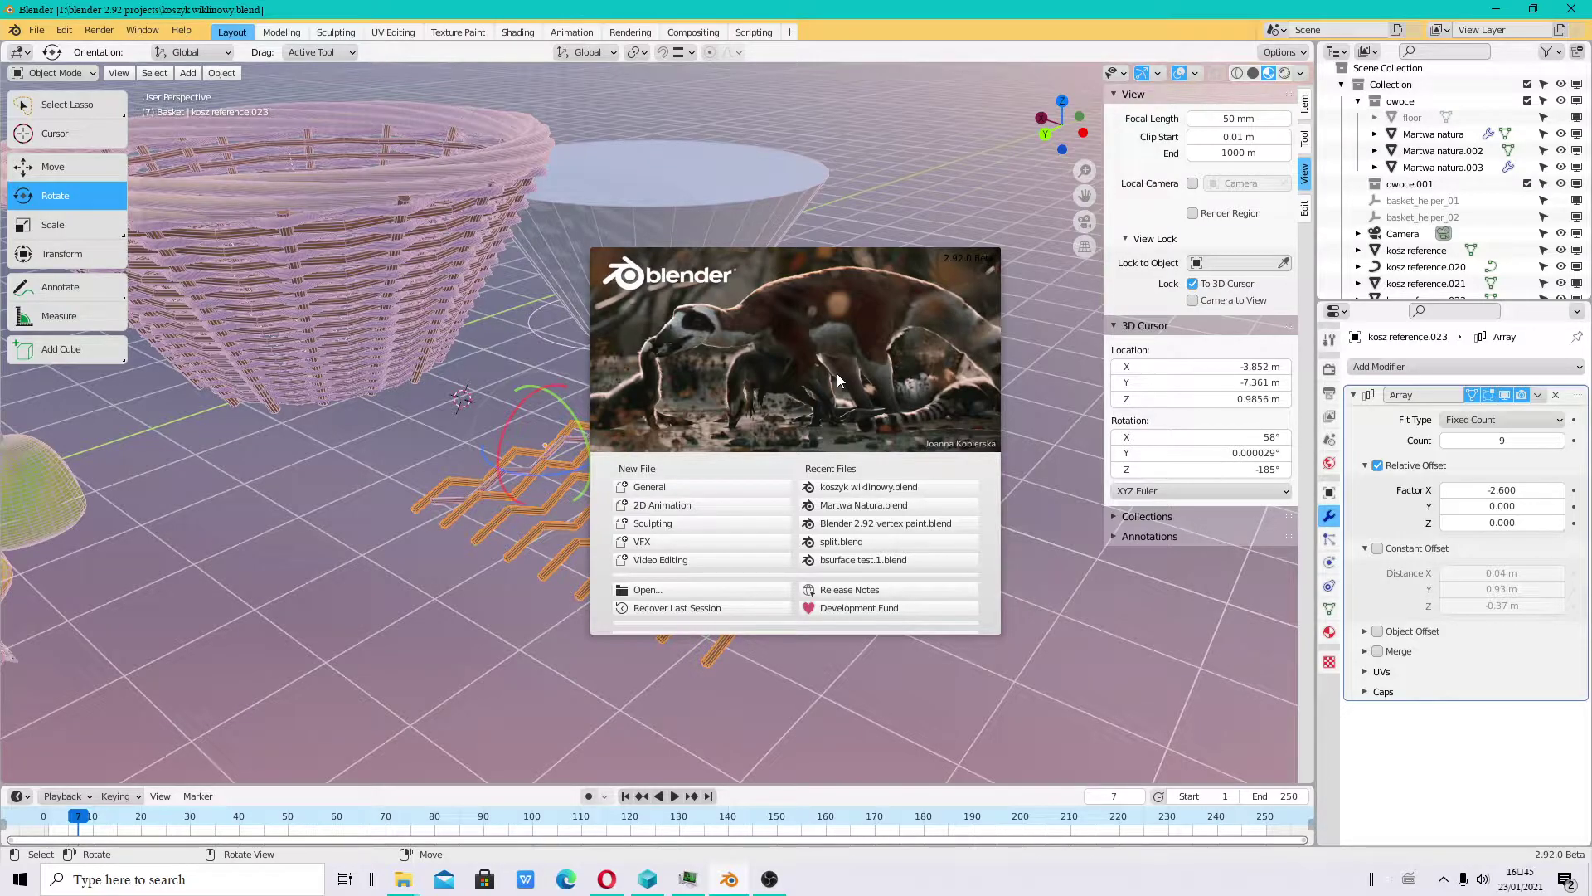
click(715, 380)
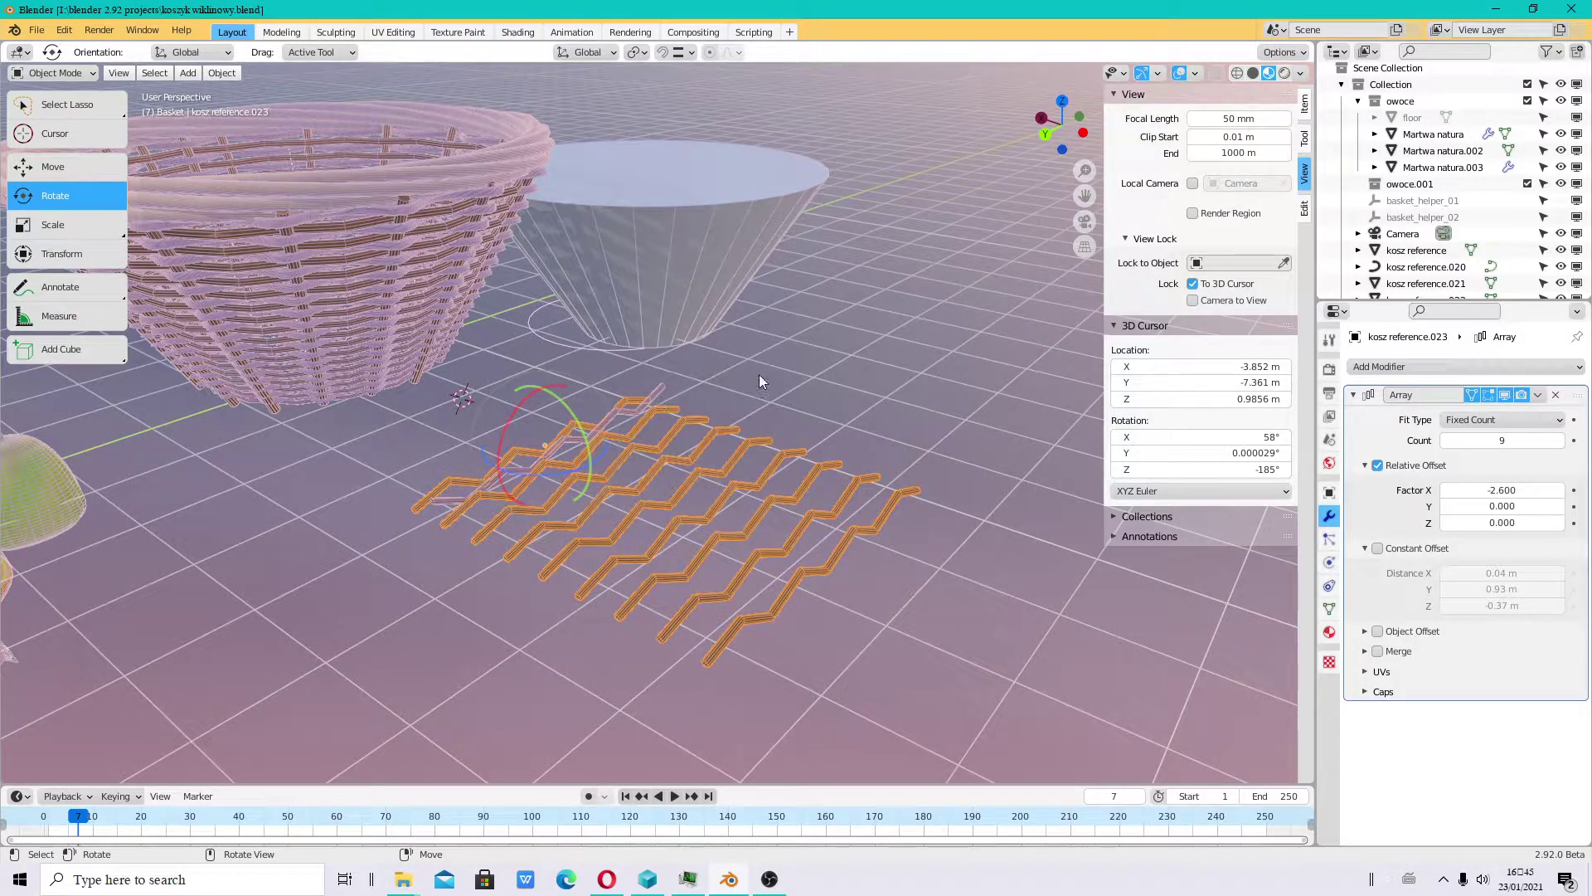
- Give kosz reference.023's Array a relative X offset factor of -2.000 and count of 11
mouse_move(759, 374)
middle_down()
mouse_move(624, 415)
mouse_move(879, 506)
mouse_move(773, 488)
mouse_move(793, 451)
mouse_move(919, 549)
mouse_move(937, 544)
mouse_move(928, 569)
middle_up()
click(650, 456)
click(955, 549)
drag(1533, 491, 1564, 491)
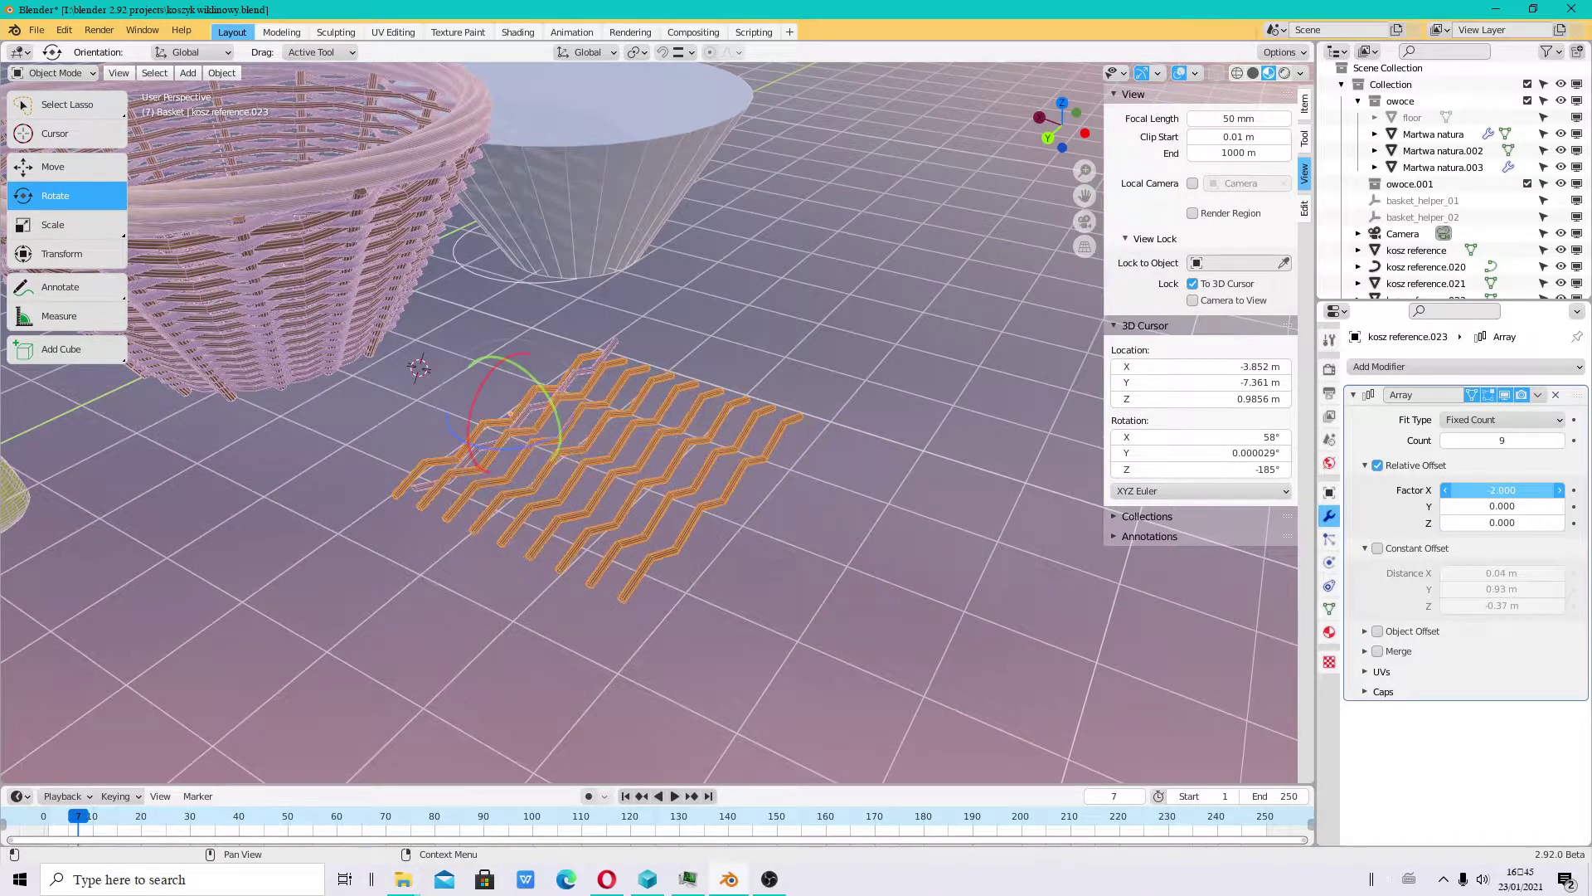
click(1560, 440)
click(1560, 440)
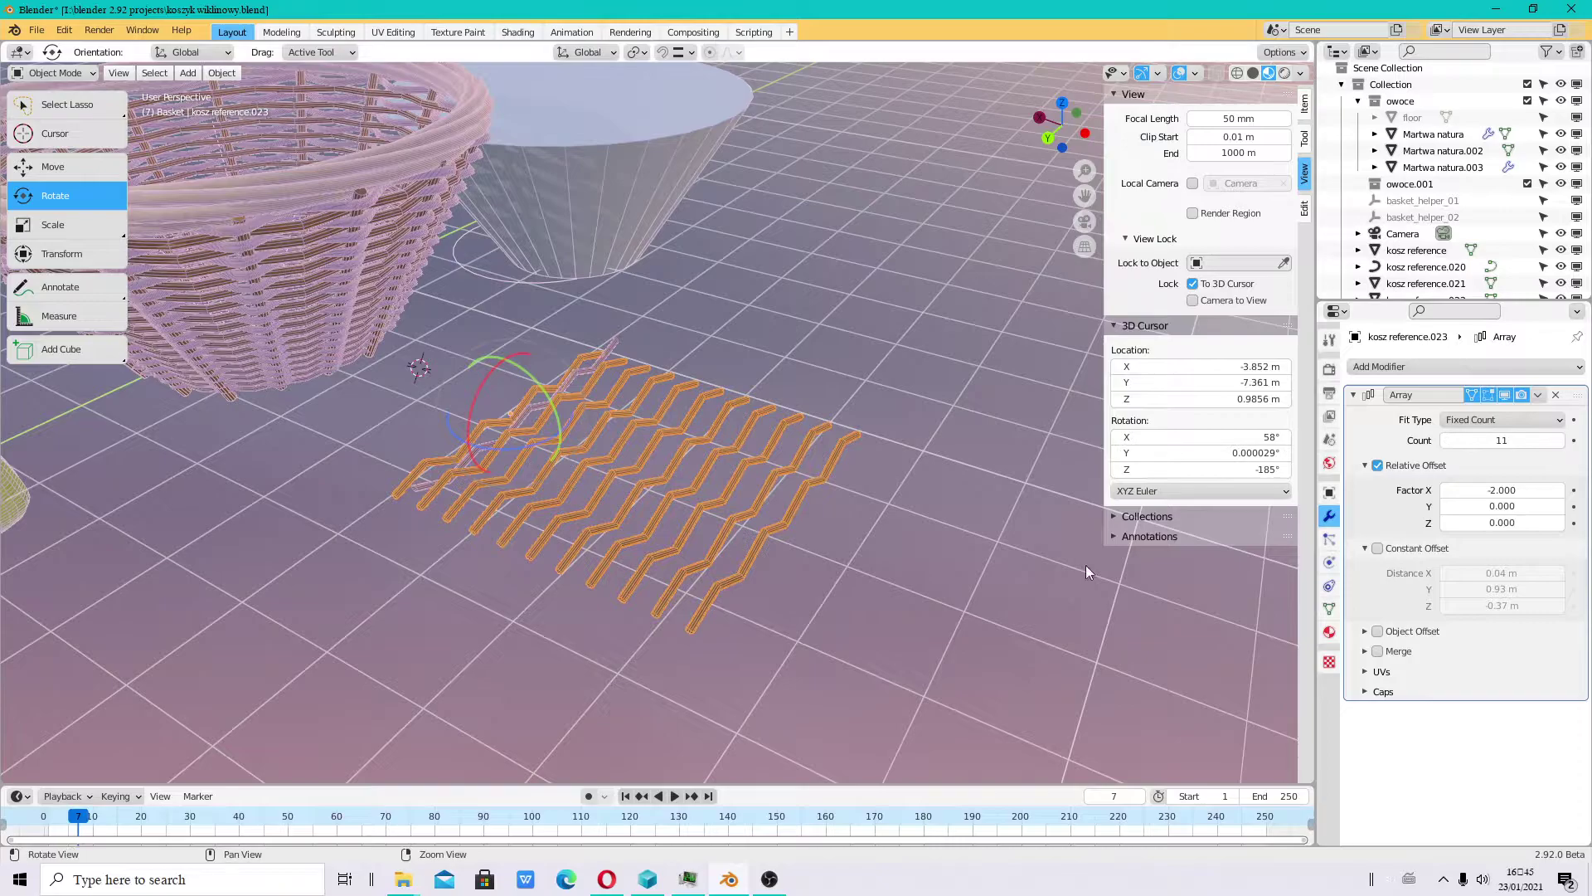
middle_drag(1086, 565, 952, 525)
- Add an Array modifier with a count of 5 to kosz reference.024
click(614, 357)
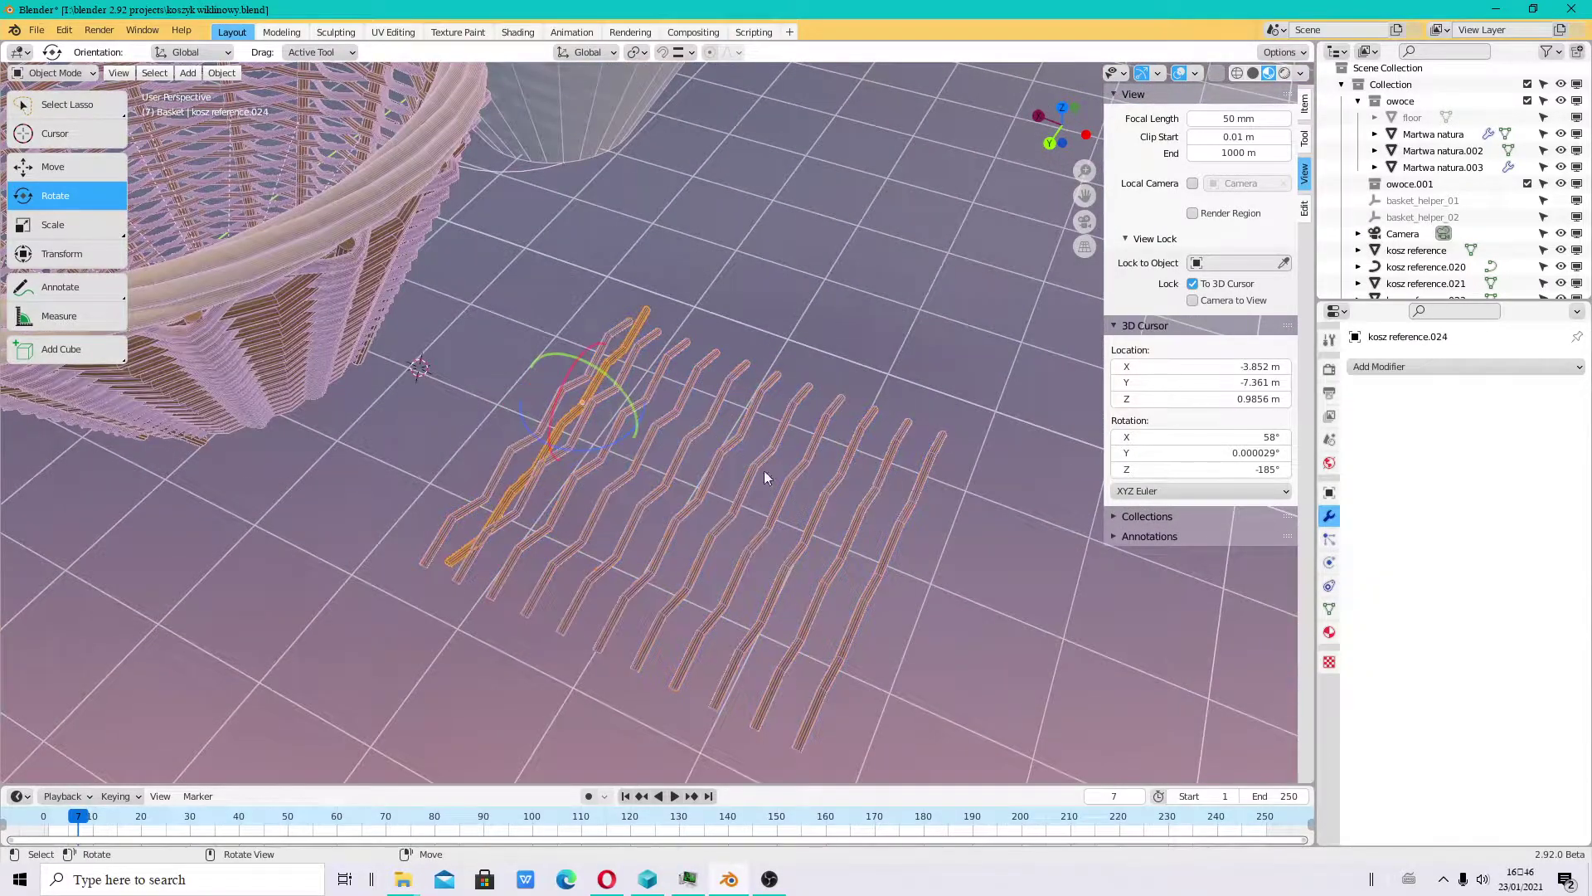
middle_drag(763, 470, 834, 440)
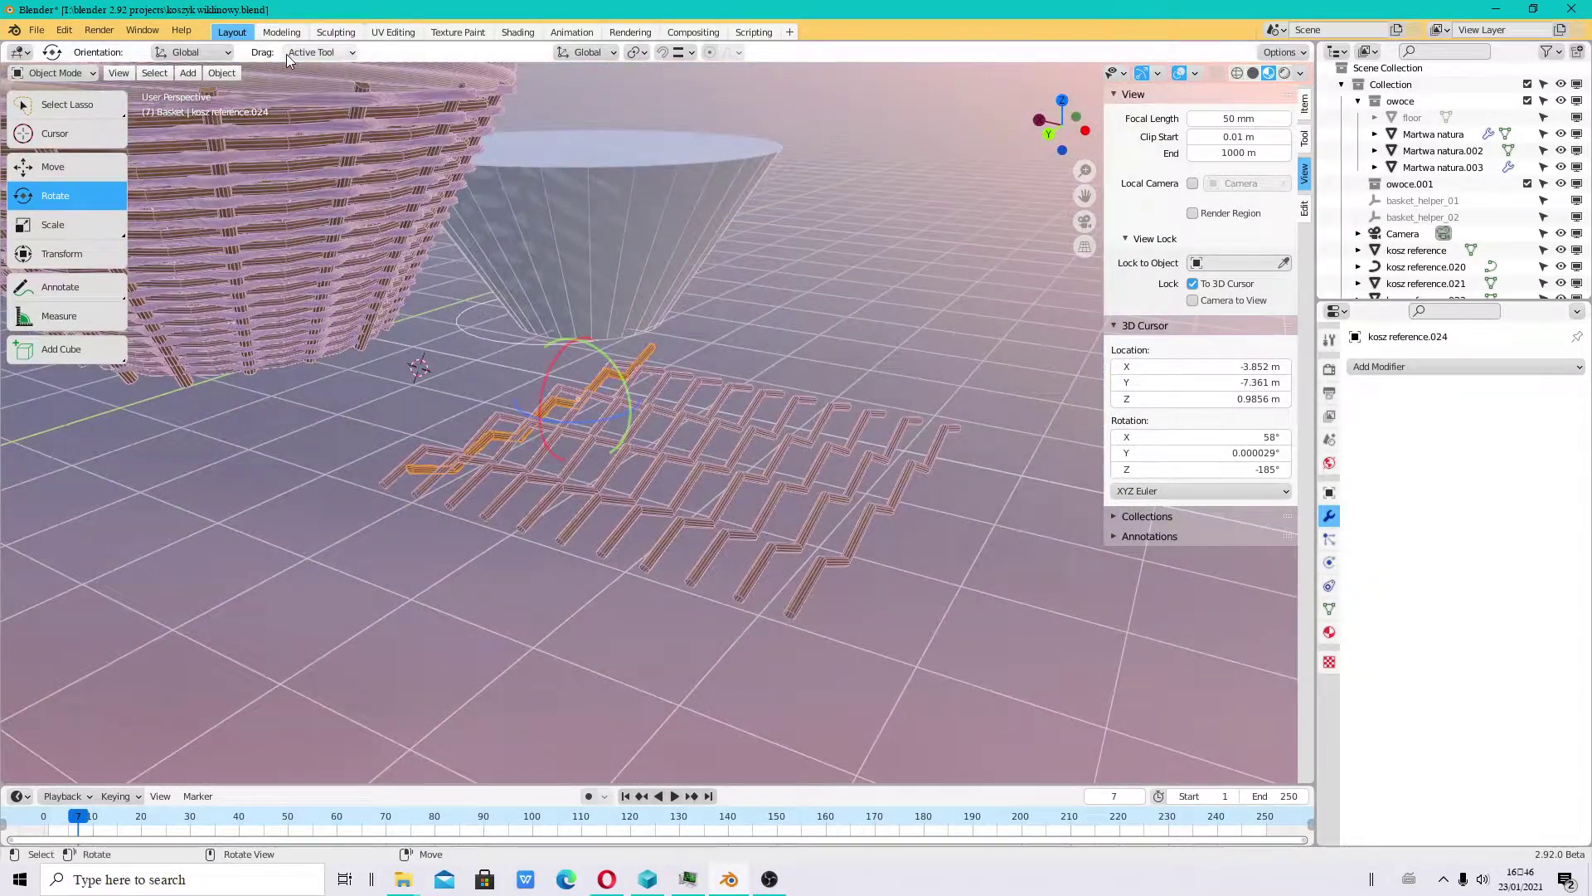
click(1451, 366)
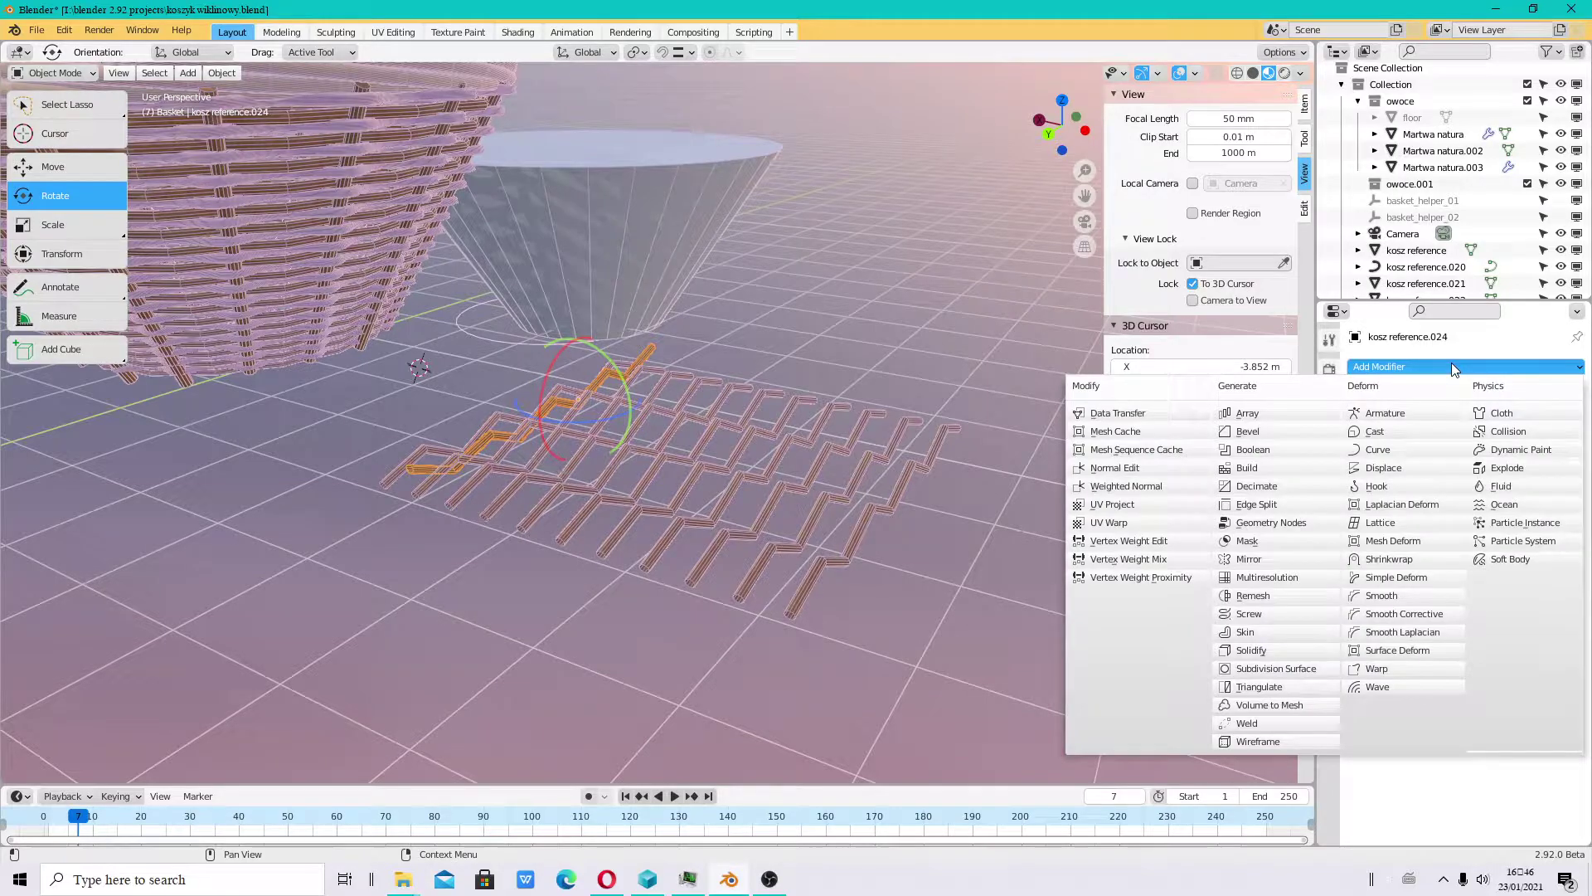
click(1253, 415)
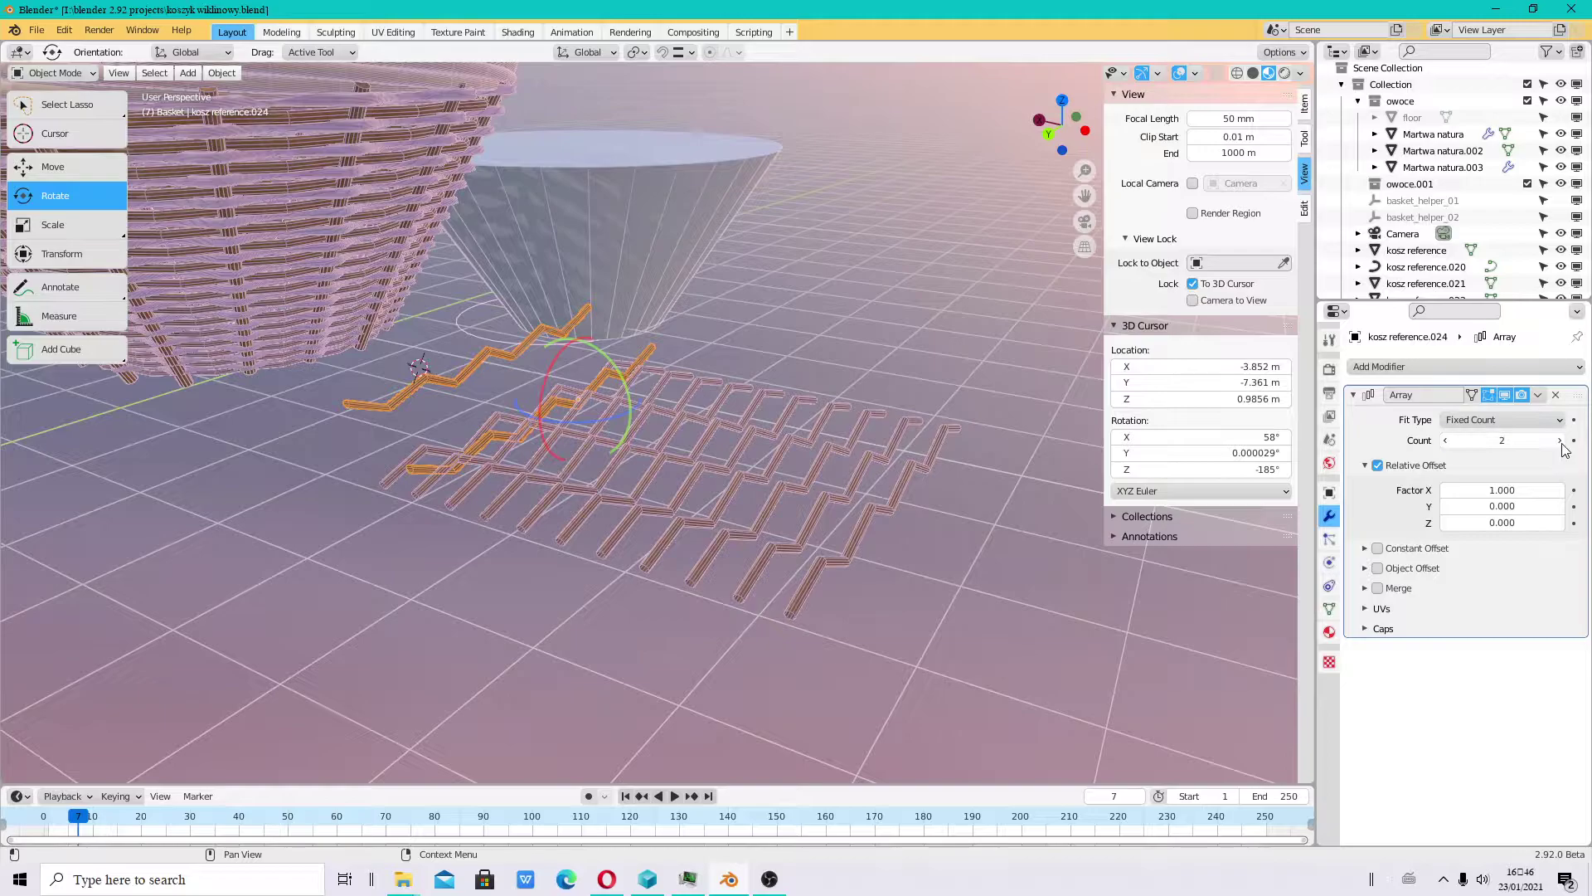
drag(1548, 441, 1567, 440)
- Rotate the arrayed strip with the blue gizmo ring so it crosses the other strips
mouse_move(821, 340)
middle_down()
mouse_move(699, 355)
mouse_move(733, 366)
mouse_move(534, 565)
middle_up()
mouse_move(534, 565)
mouse_down()
mouse_move(375, 535)
mouse_move(361, 384)
mouse_up()
mouse_move(631, 446)
middle_down()
mouse_move(838, 491)
mouse_move(914, 475)
mouse_move(1078, 487)
middle_up()
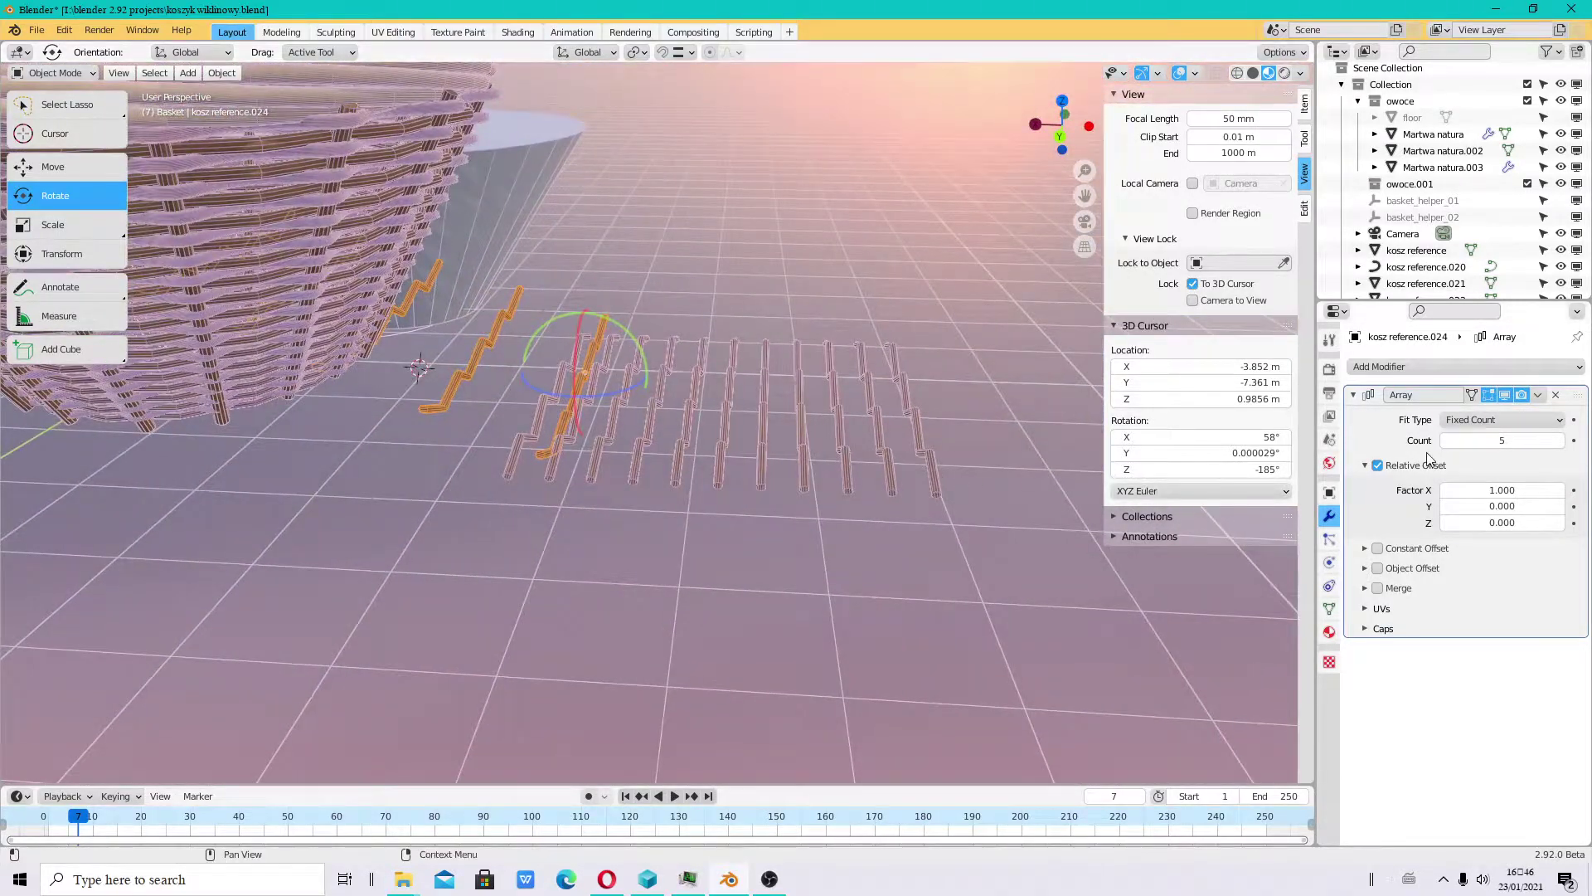
- Turn off Relative Offset and tilt the crossing strips 6.71° about Y
click(1377, 466)
scroll(625, 341, up, 3)
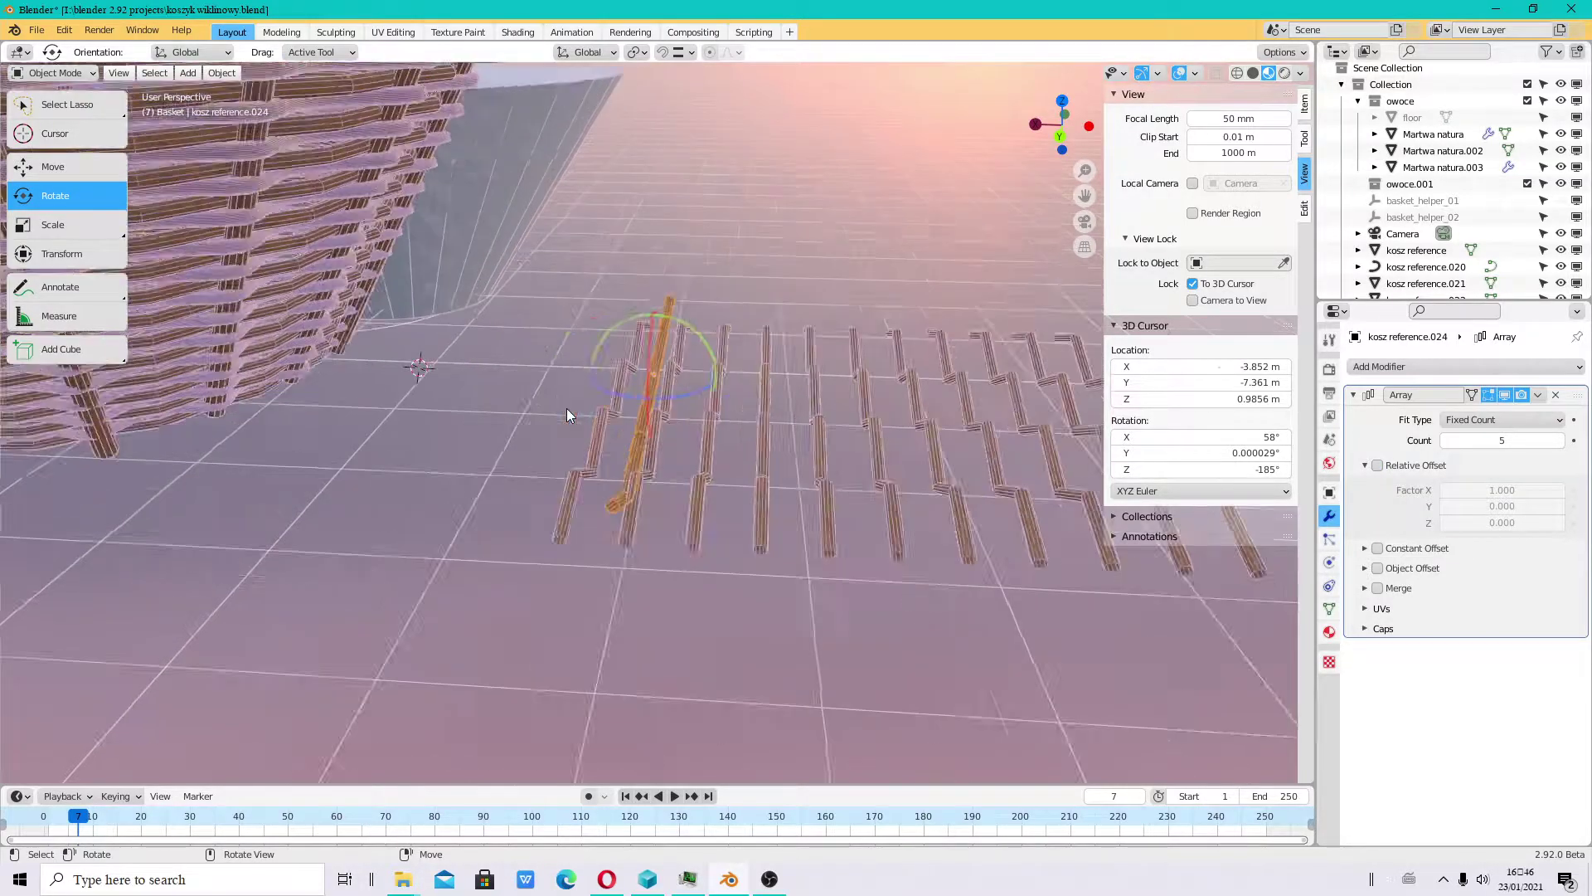
scroll(566, 408, up, 2)
middle_drag(731, 400, 887, 453)
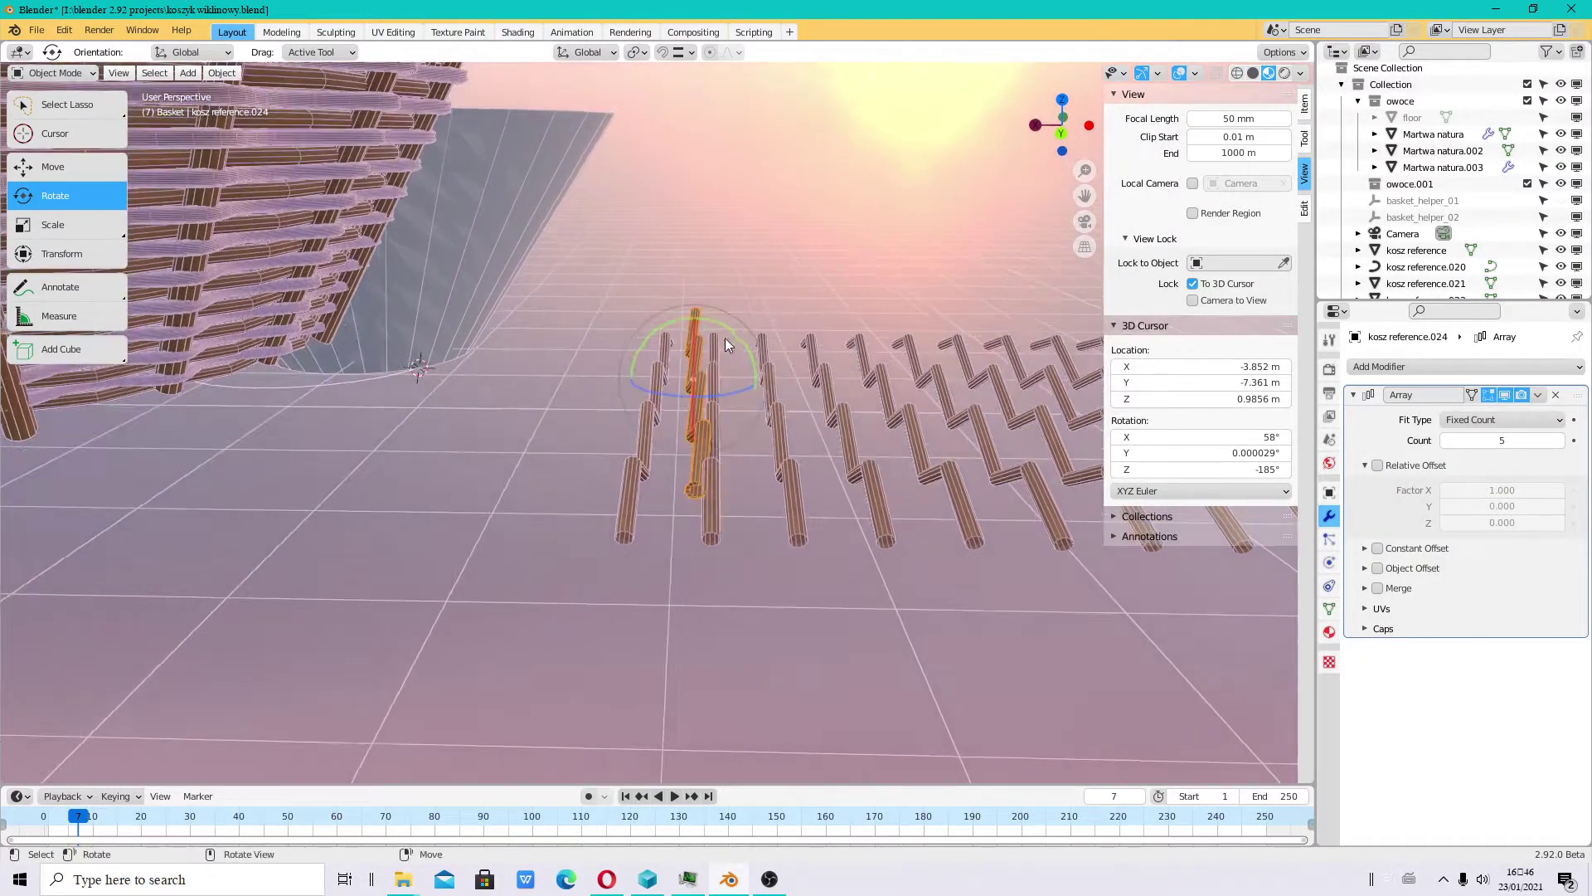
drag(703, 320, 712, 336)
mouse_move(711, 335)
middle_down()
mouse_move(891, 493)
mouse_move(863, 476)
mouse_move(858, 445)
middle_up()
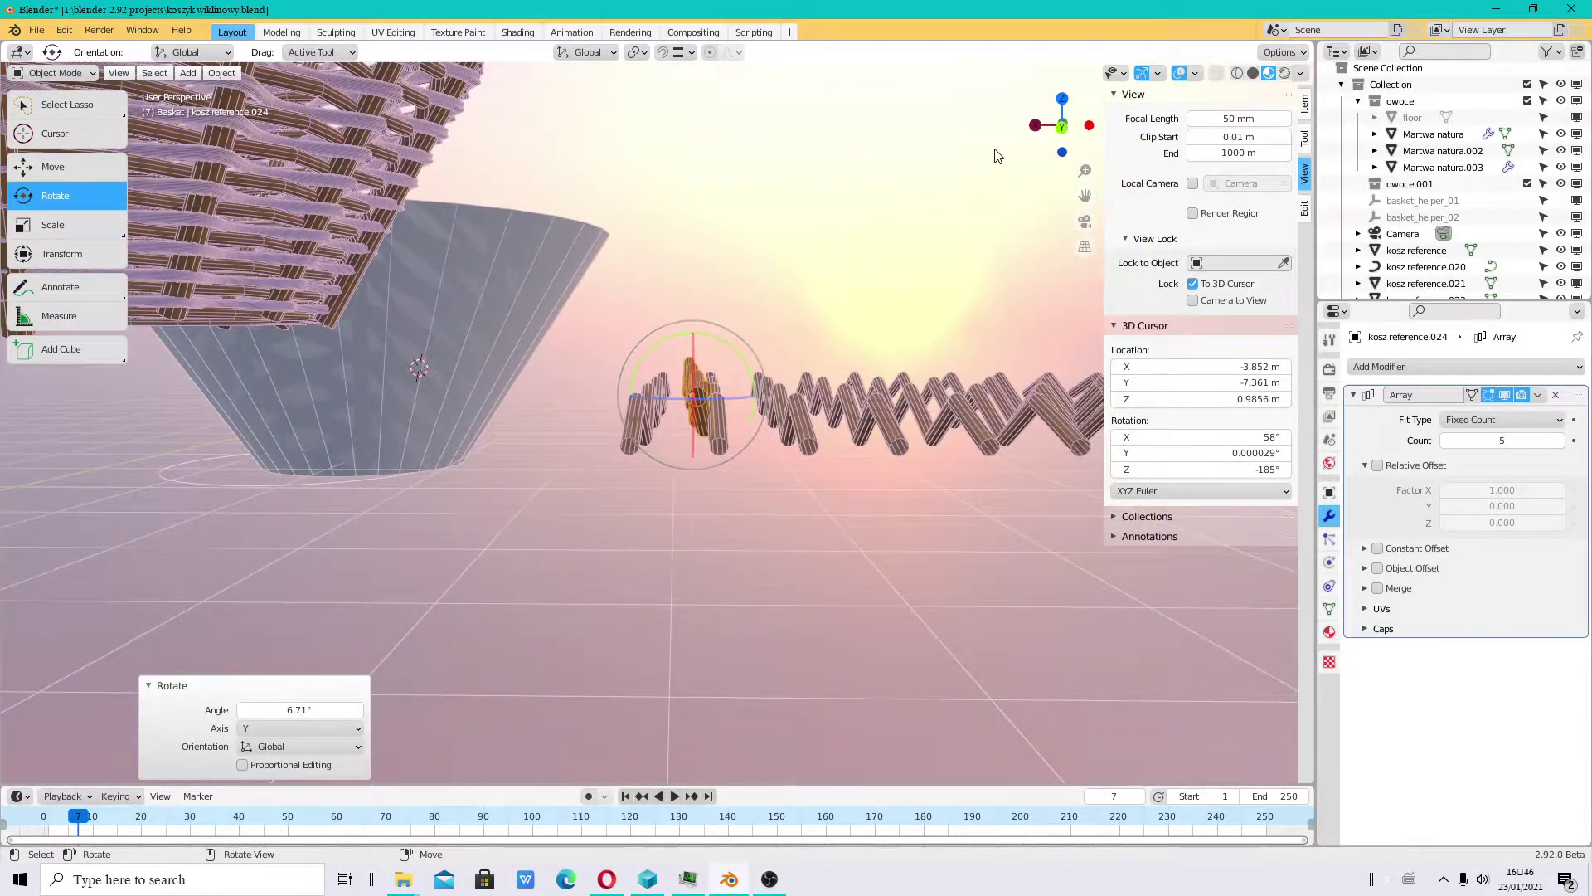
- In back ortho view, move the crossing strips 0.047926 m along X and -0.041391 m along Z
click(1062, 125)
scroll(707, 403, up, 2)
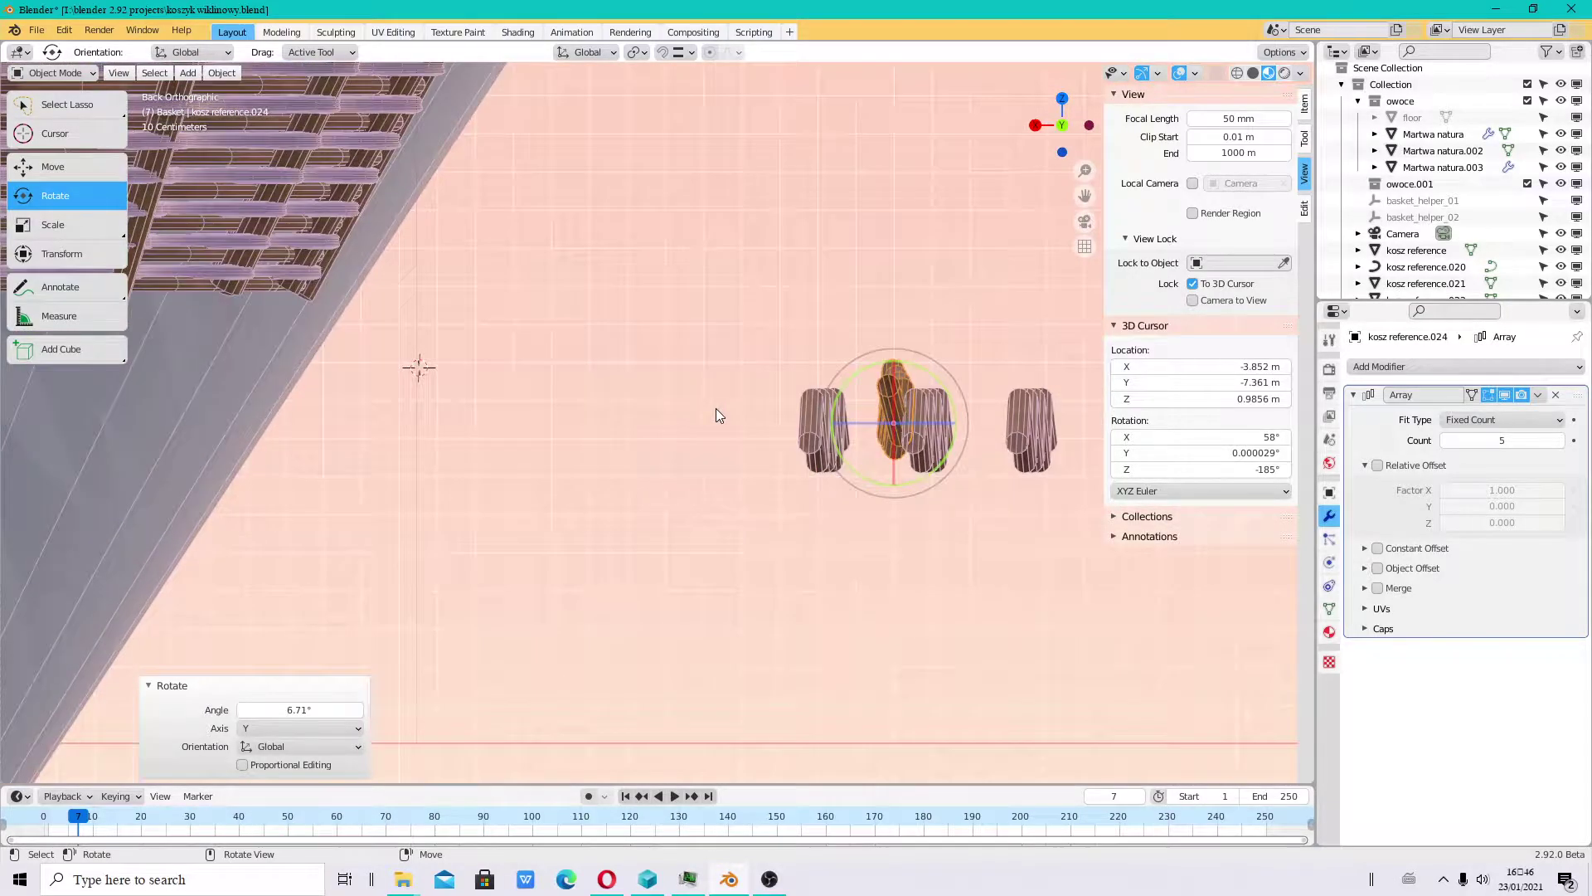
key(shift+space)
key(g)
scroll(893, 451, up, 1)
drag(758, 420, 740, 418)
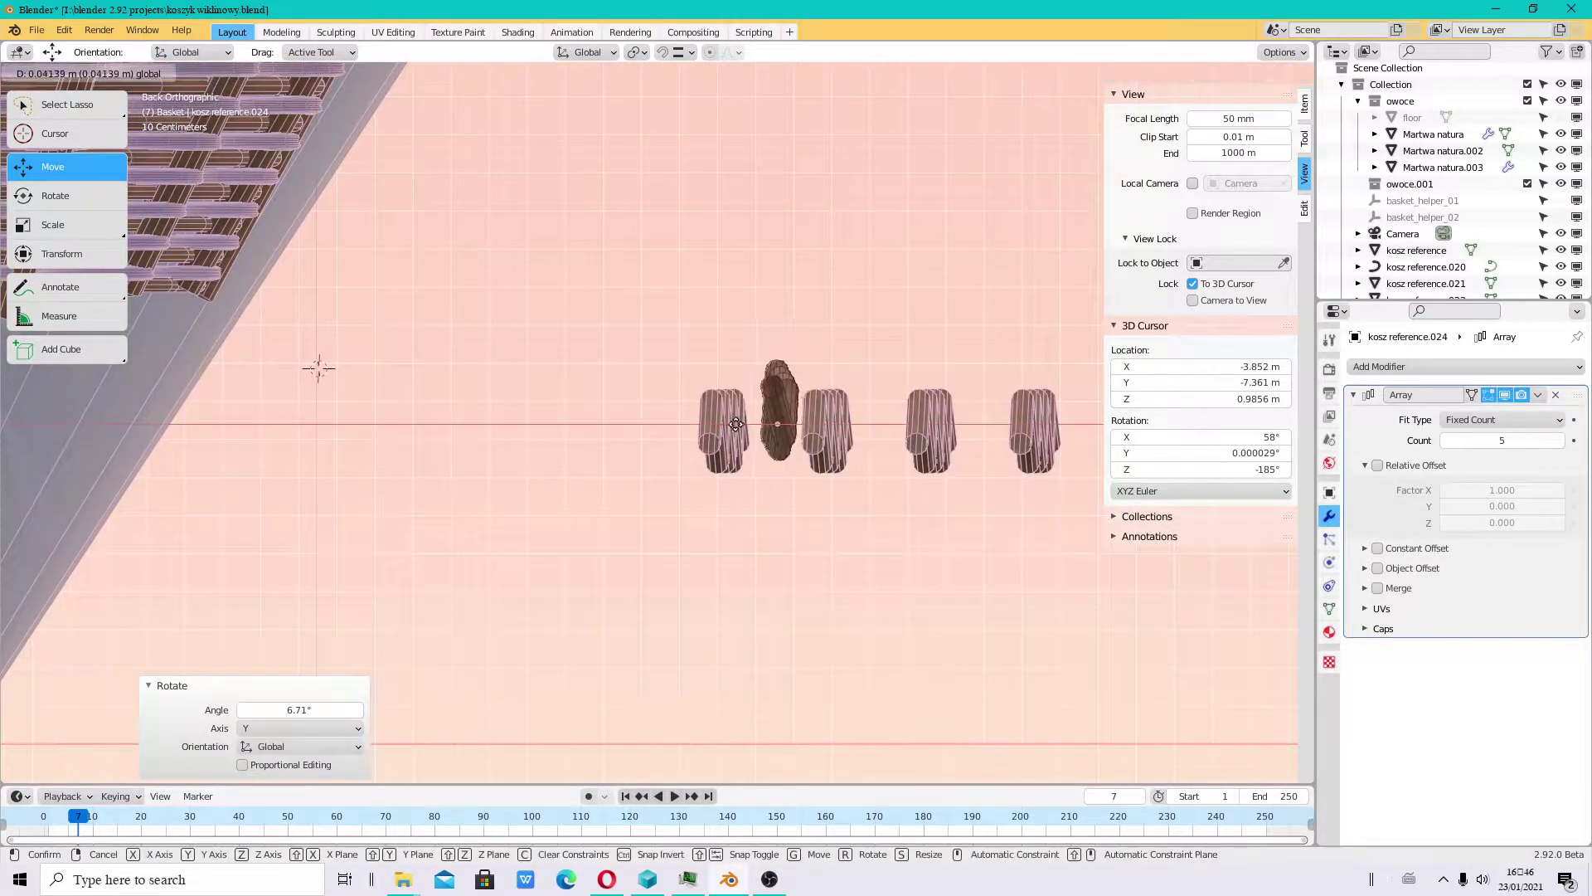
drag(775, 365, 775, 375)
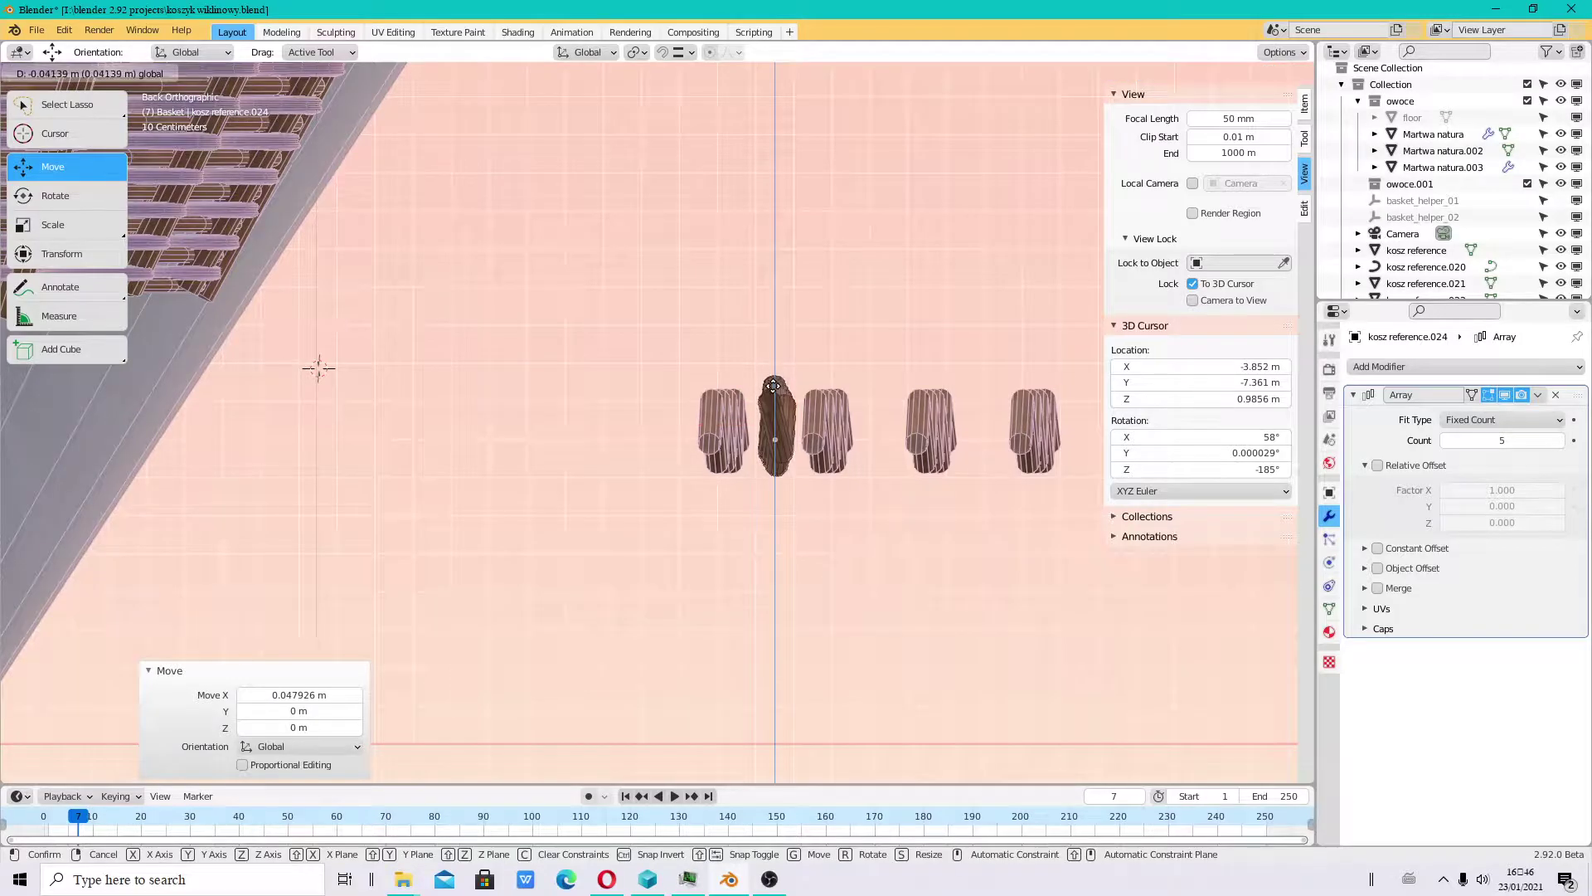
middle_drag(854, 480, 754, 501)
scroll(700, 505, down, 3)
scroll(688, 506, down, 2)
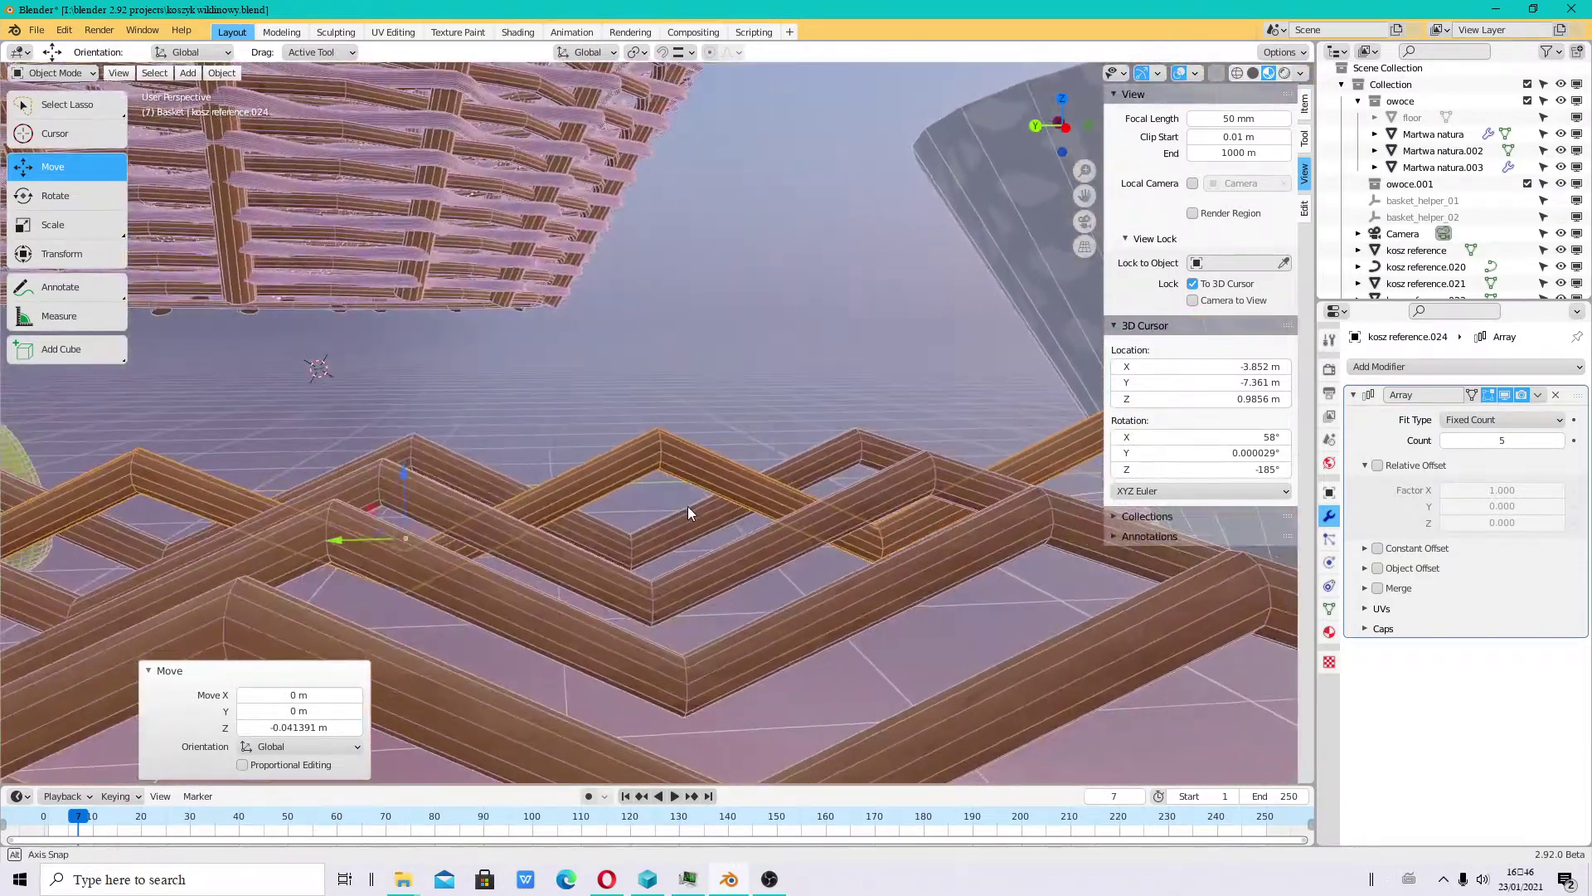
scroll(685, 495, down, 1)
scroll(604, 361, down, 1)
mouse_move(604, 361)
middle_down()
mouse_move(968, 371)
mouse_move(579, 327)
mouse_move(585, 406)
mouse_move(709, 483)
mouse_move(840, 299)
middle_up()
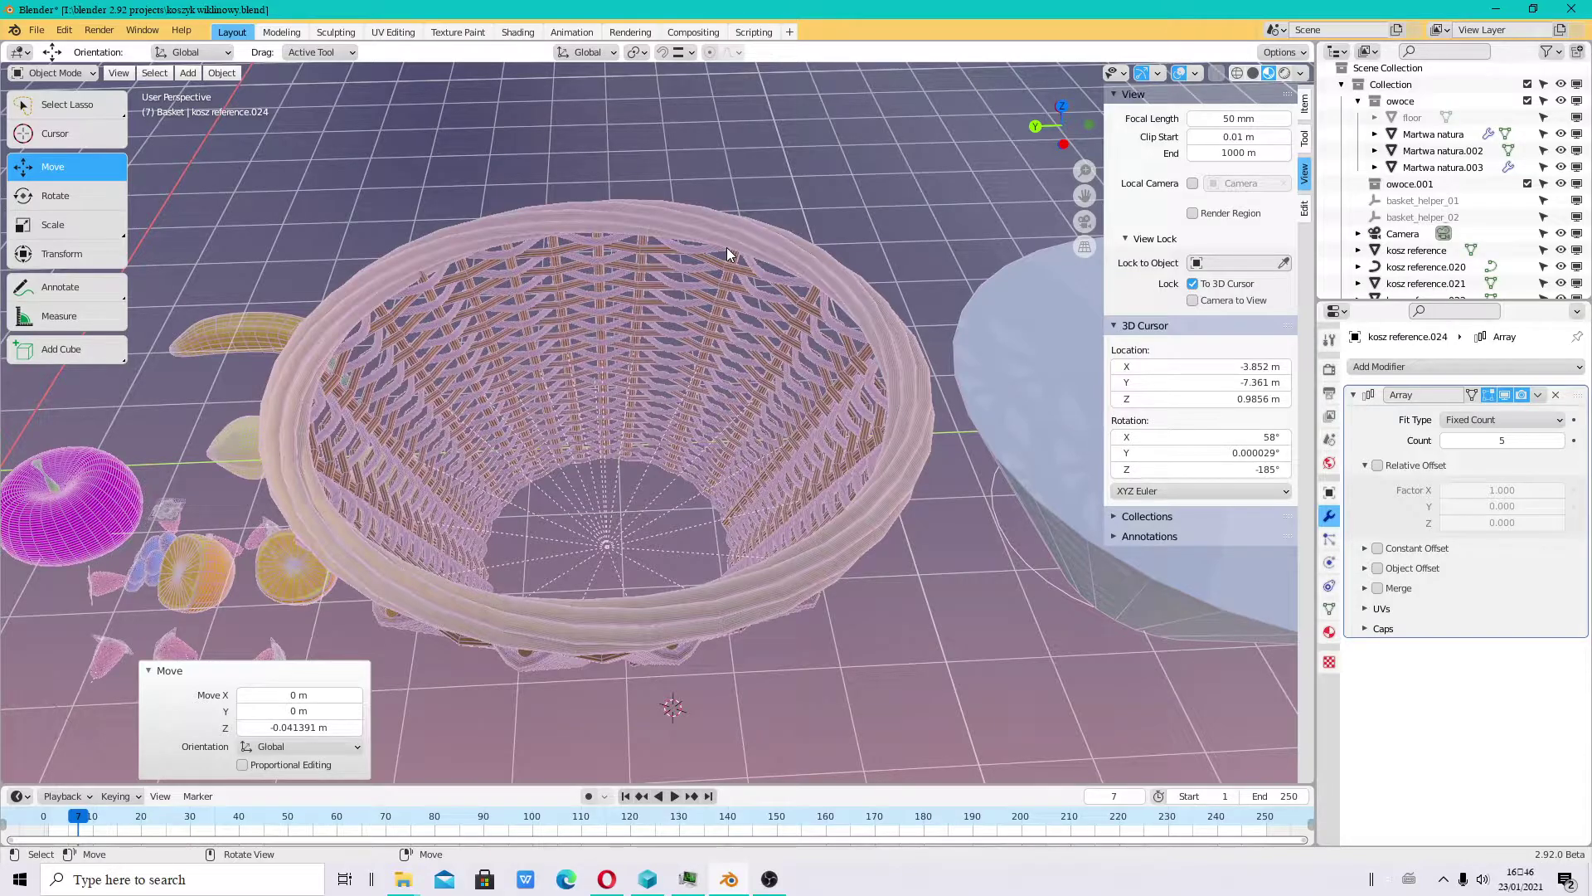
- Orbit, zoom and pan to inspect the woven strip lattice and the basket from low and top-down angles
middle_drag(728, 254, 686, 459)
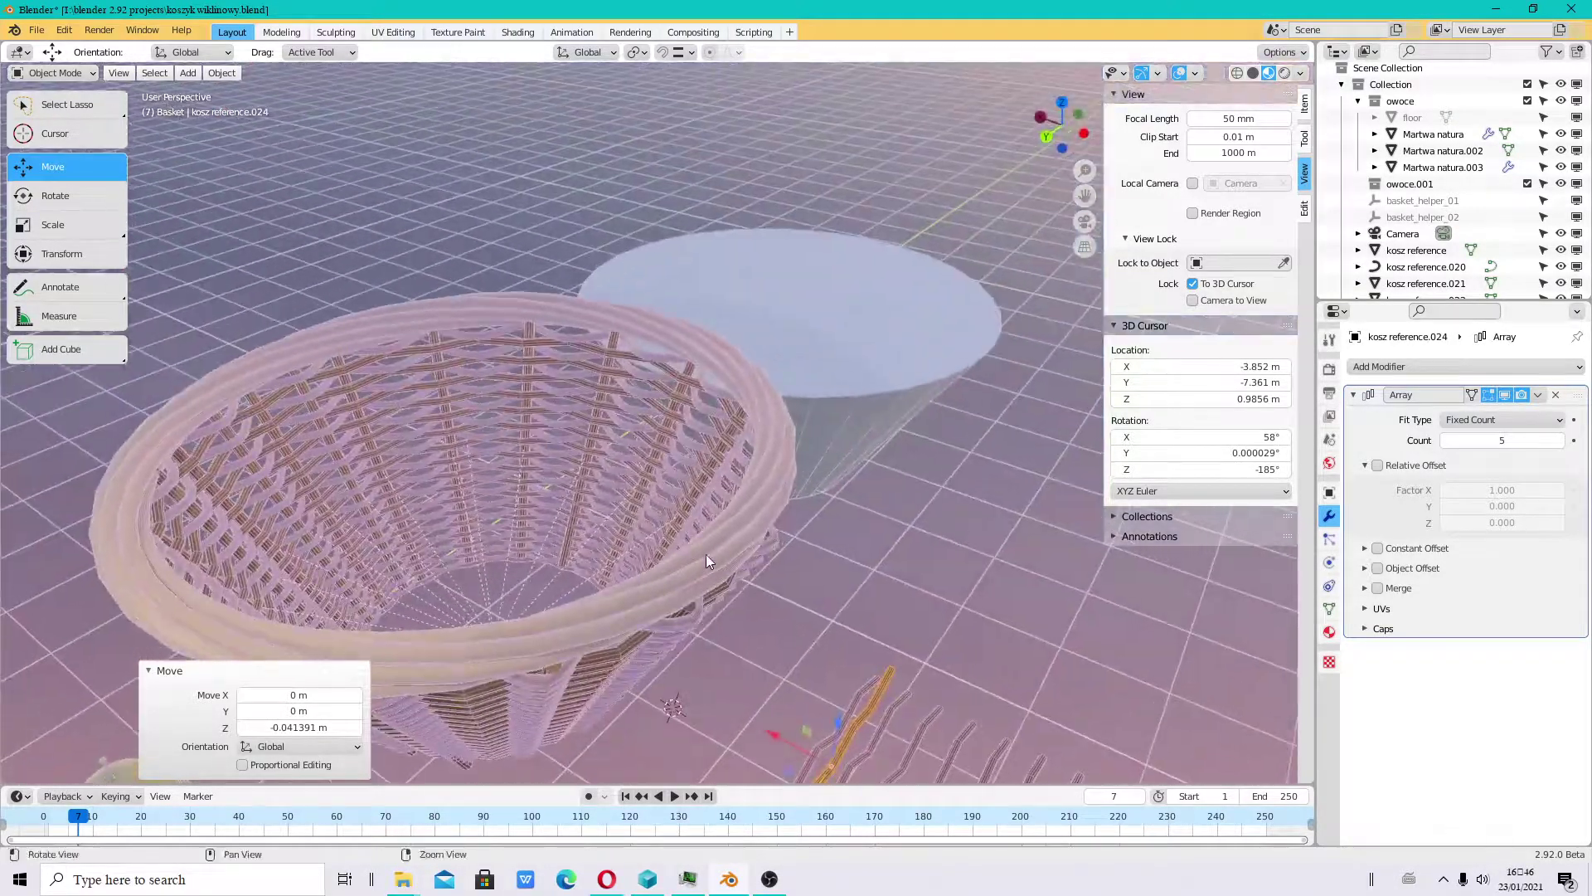
scroll(686, 453, up, 2)
scroll(781, 454, up, 2)
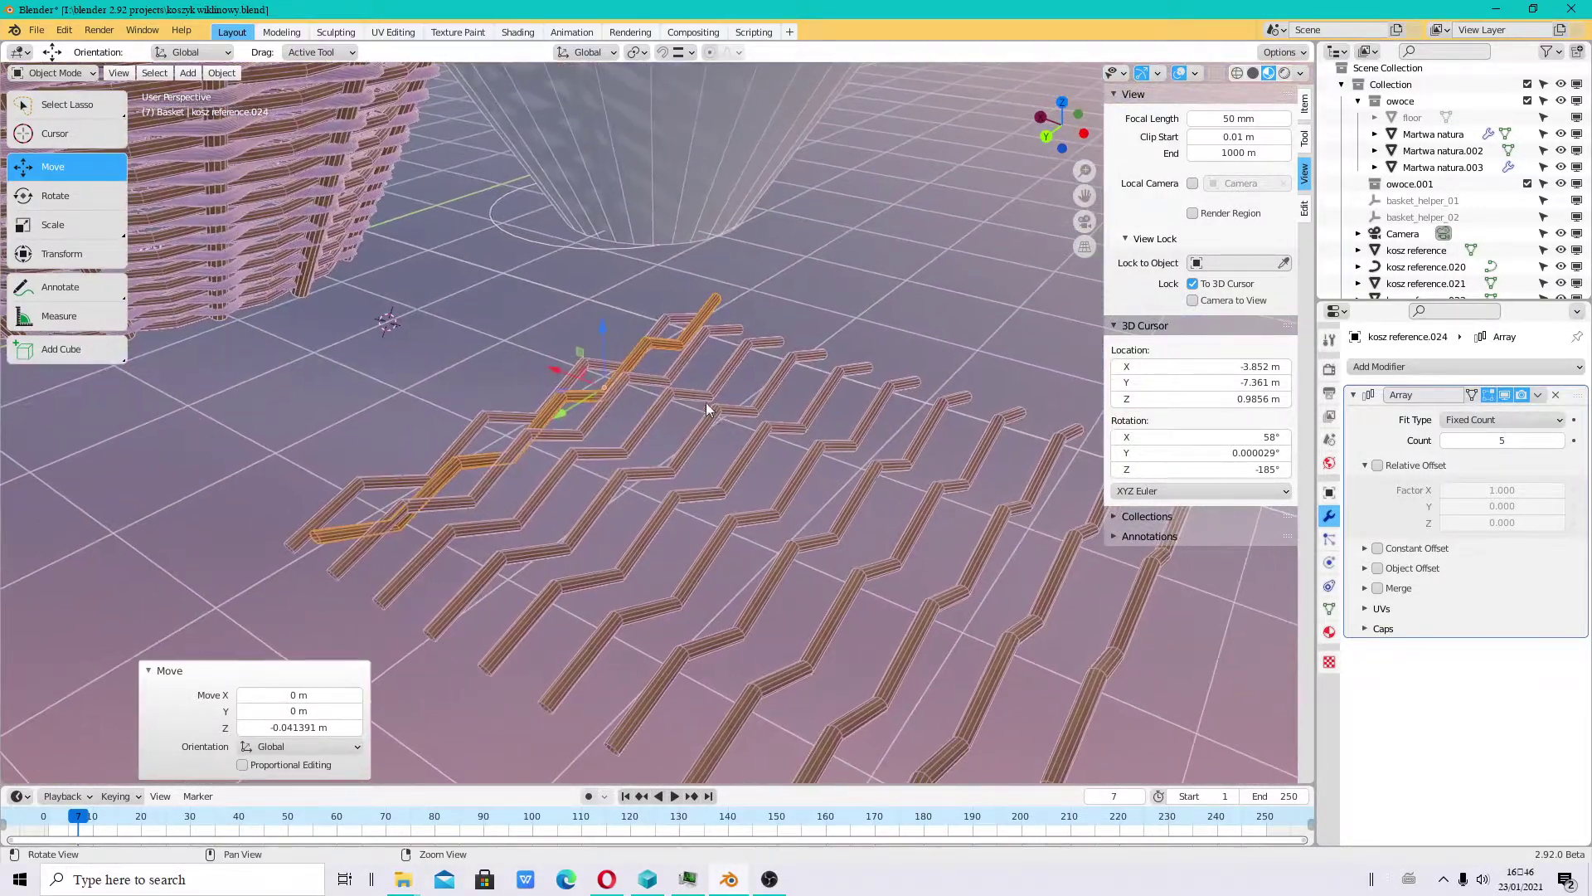
scroll(705, 401, up, 2)
scroll(604, 307, up, 2)
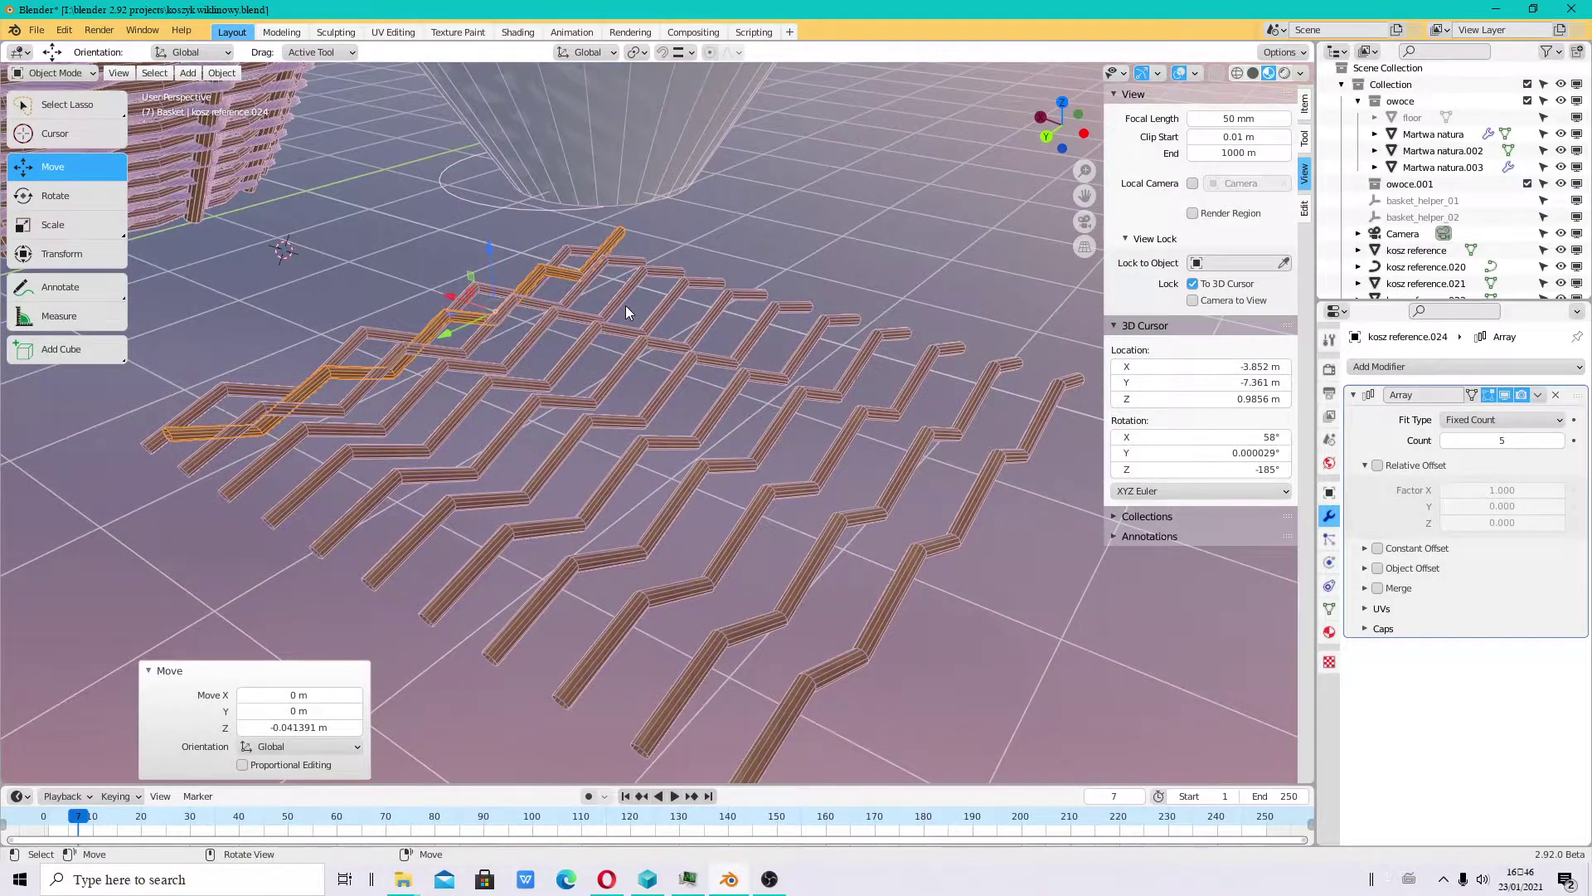
mouse_move(606, 283)
middle_down()
mouse_move(611, 352)
mouse_move(555, 277)
middle_up()
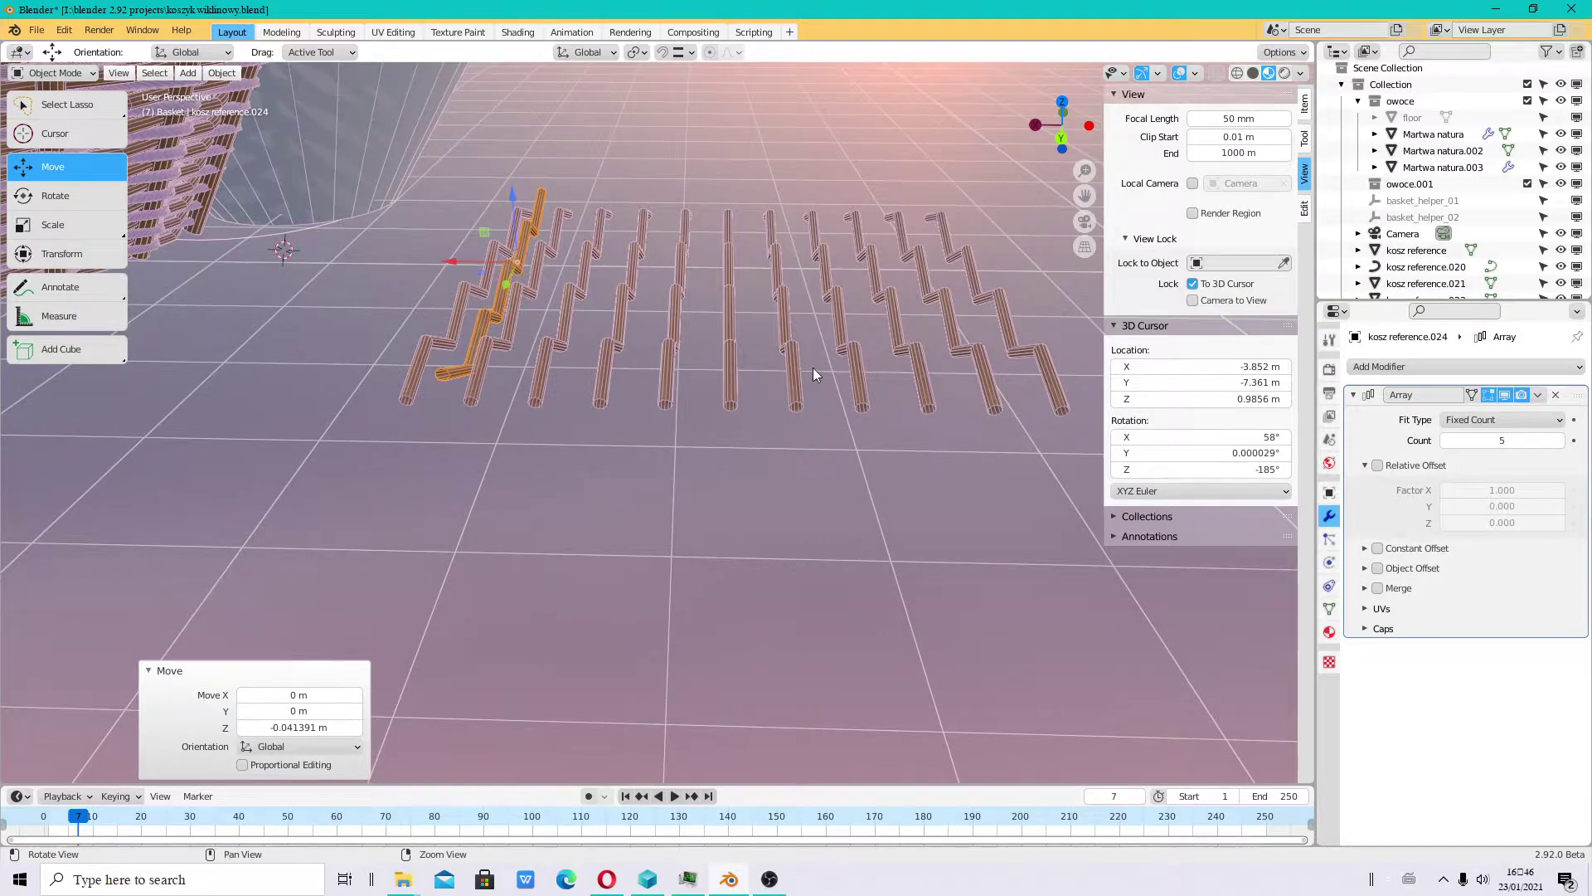
middle_drag(813, 366, 745, 204)
shift+middle_drag(950, 177, 684, 521)
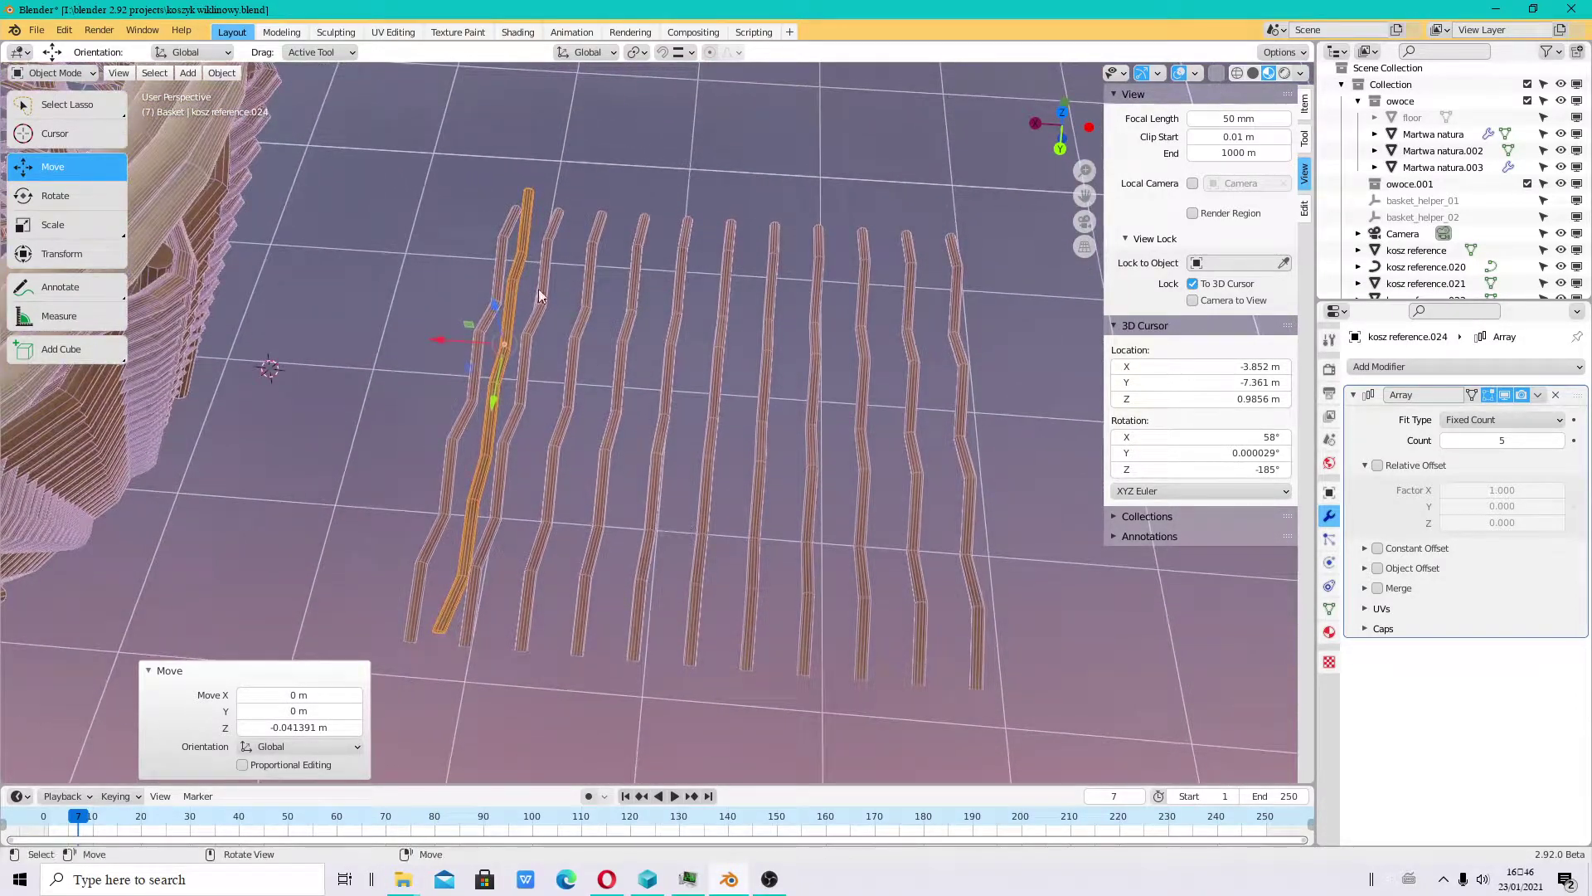
mouse_move(486, 476)
shift+middle_down()
mouse_move(487, 427)
mouse_move(713, 454)
mouse_move(964, 366)
mouse_move(776, 520)
mouse_move(699, 255)
shift+middle_up()
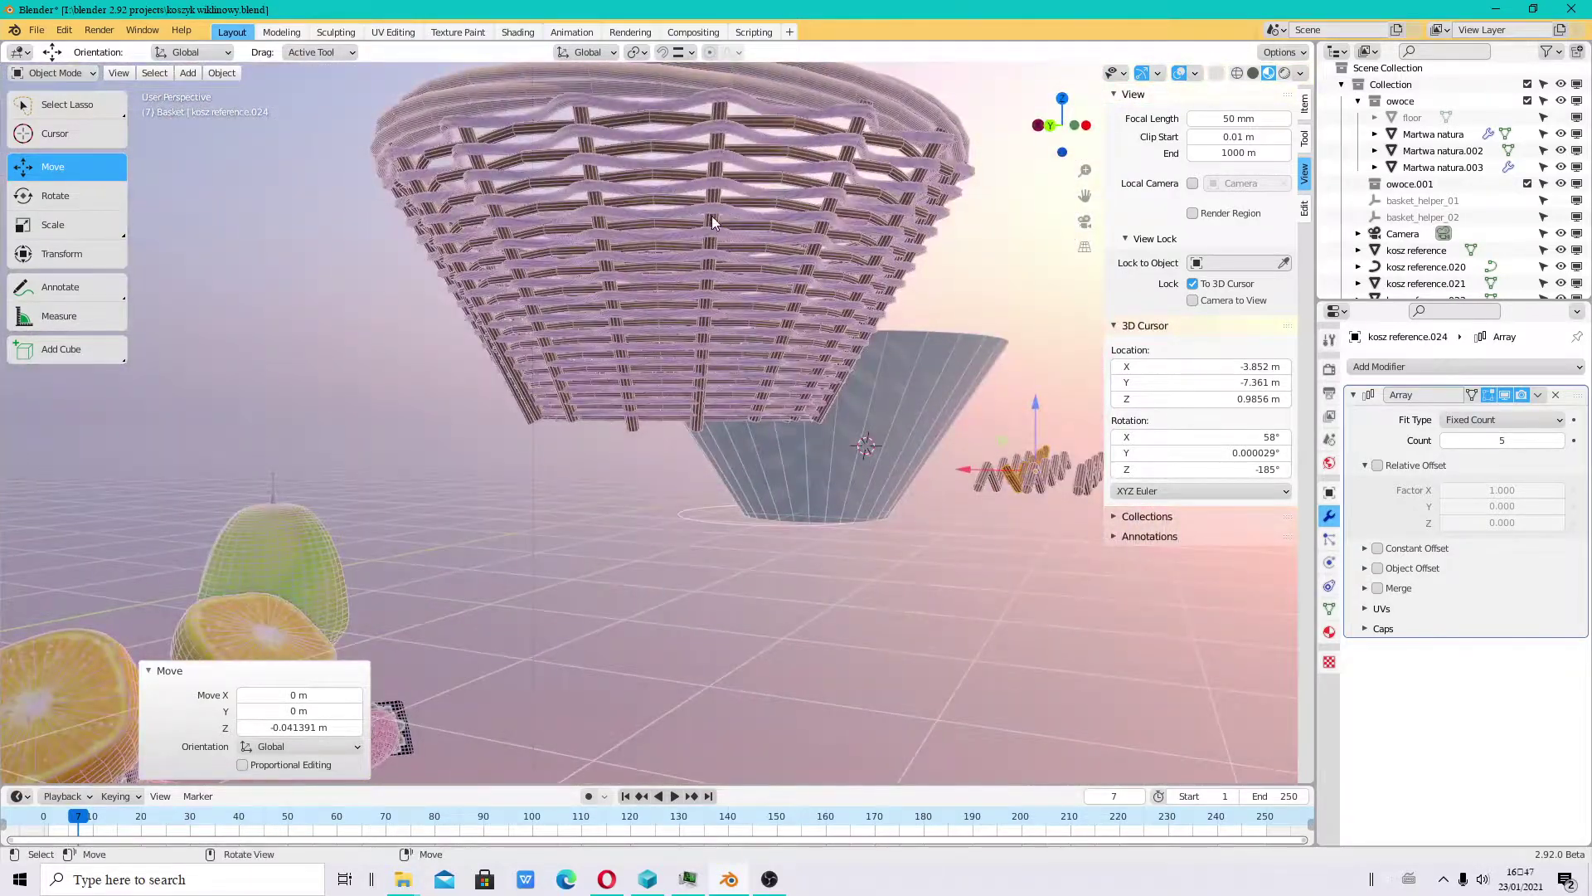
shift+middle_drag(819, 488, 391, 171)
- Save the basket project file
click(37, 30)
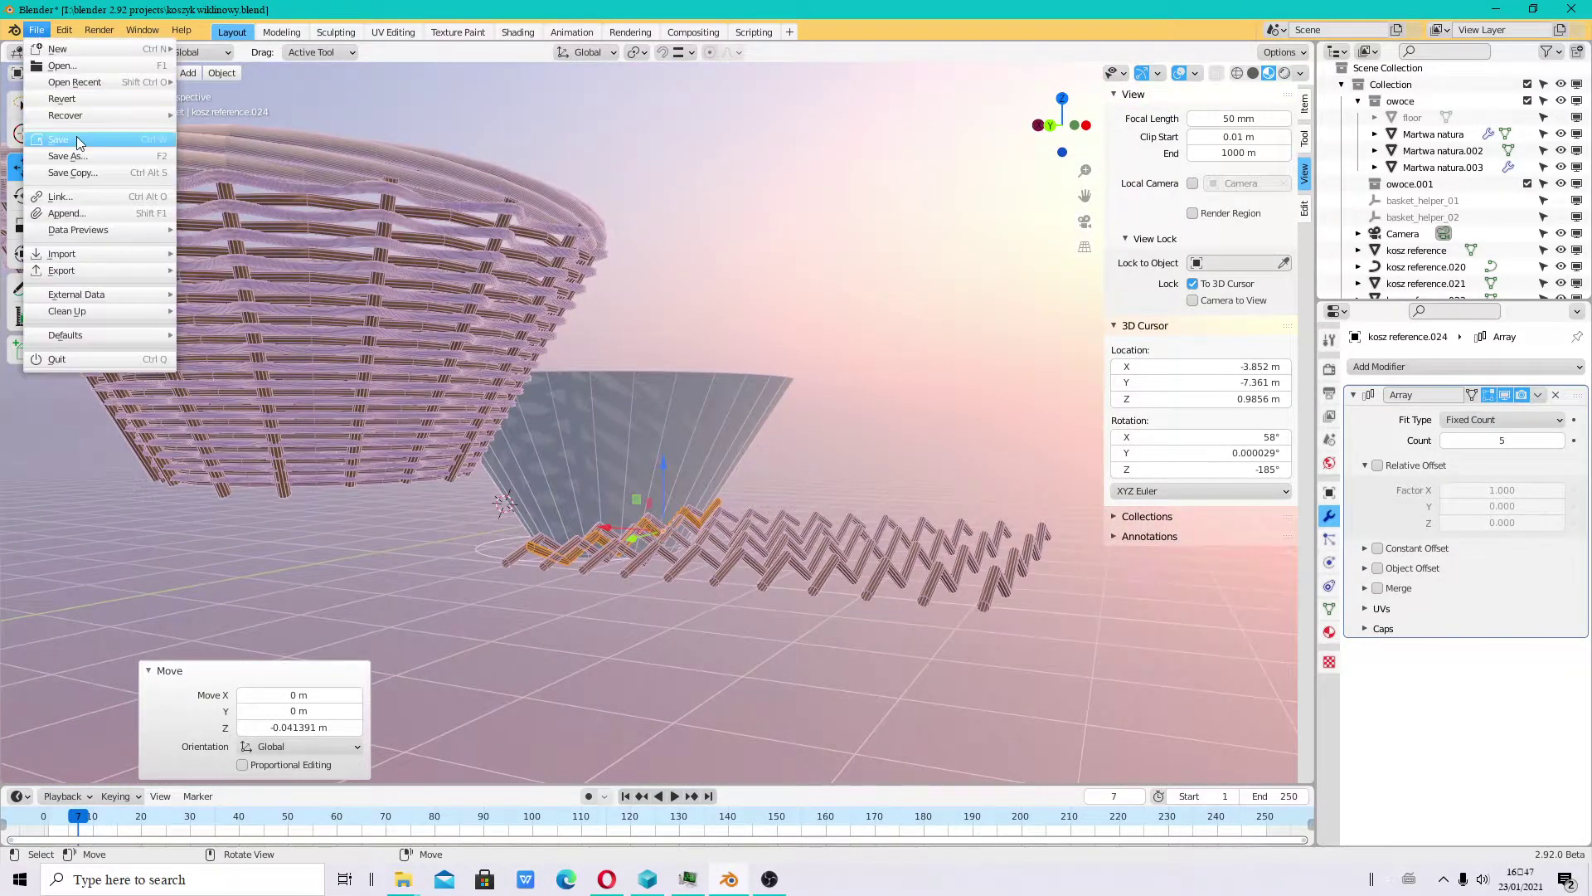
click(79, 143)
middle_drag(509, 321, 826, 378)
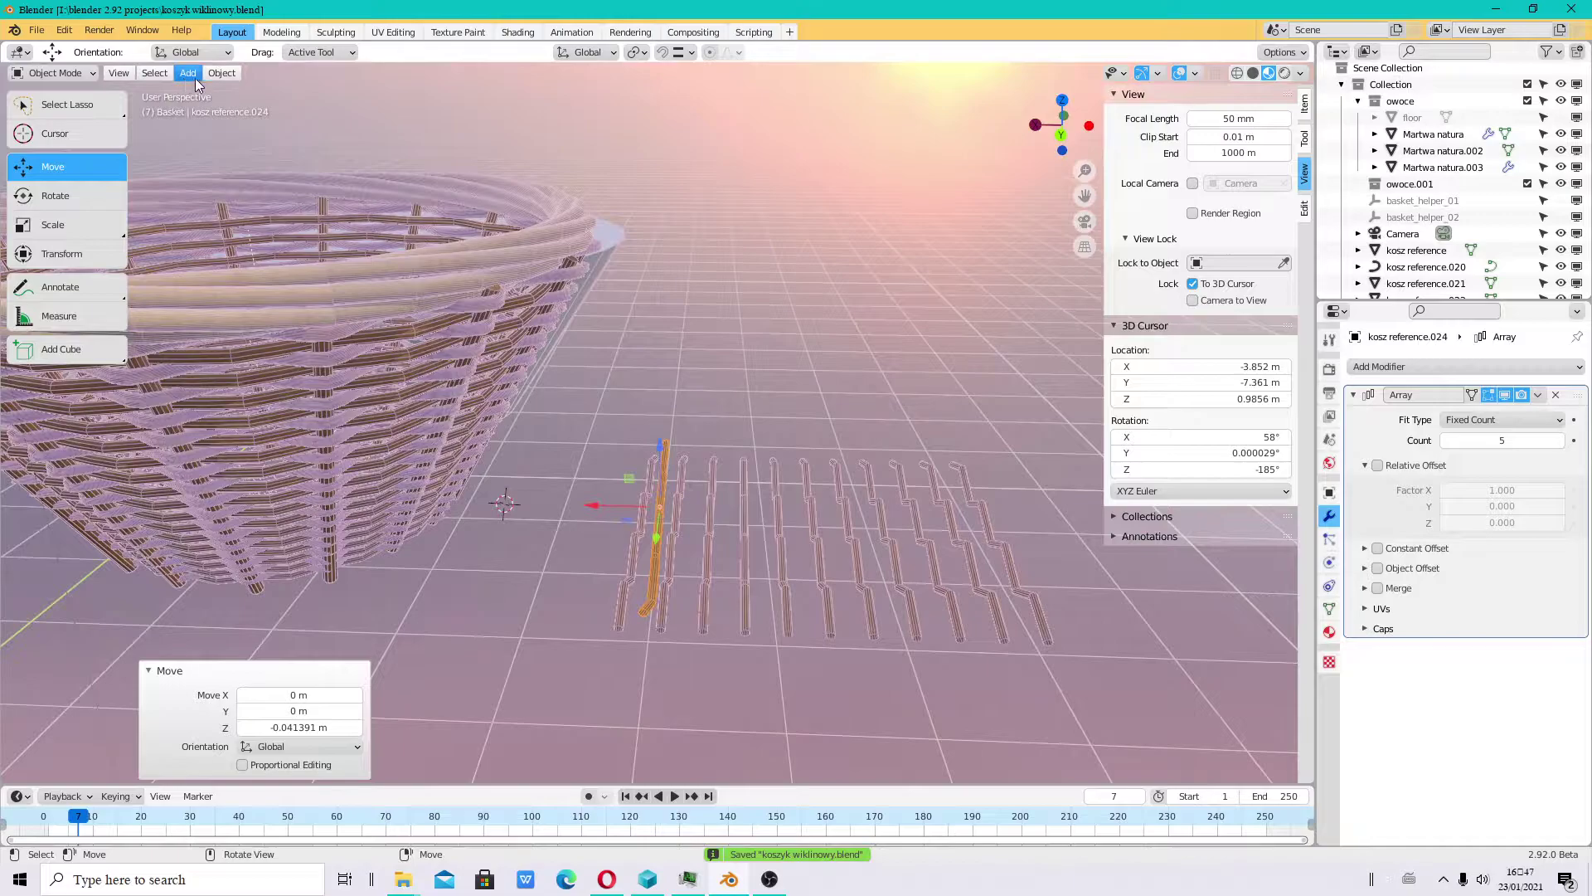
- Apply all transforms and the Array modifier on the crossing strips
click(222, 75)
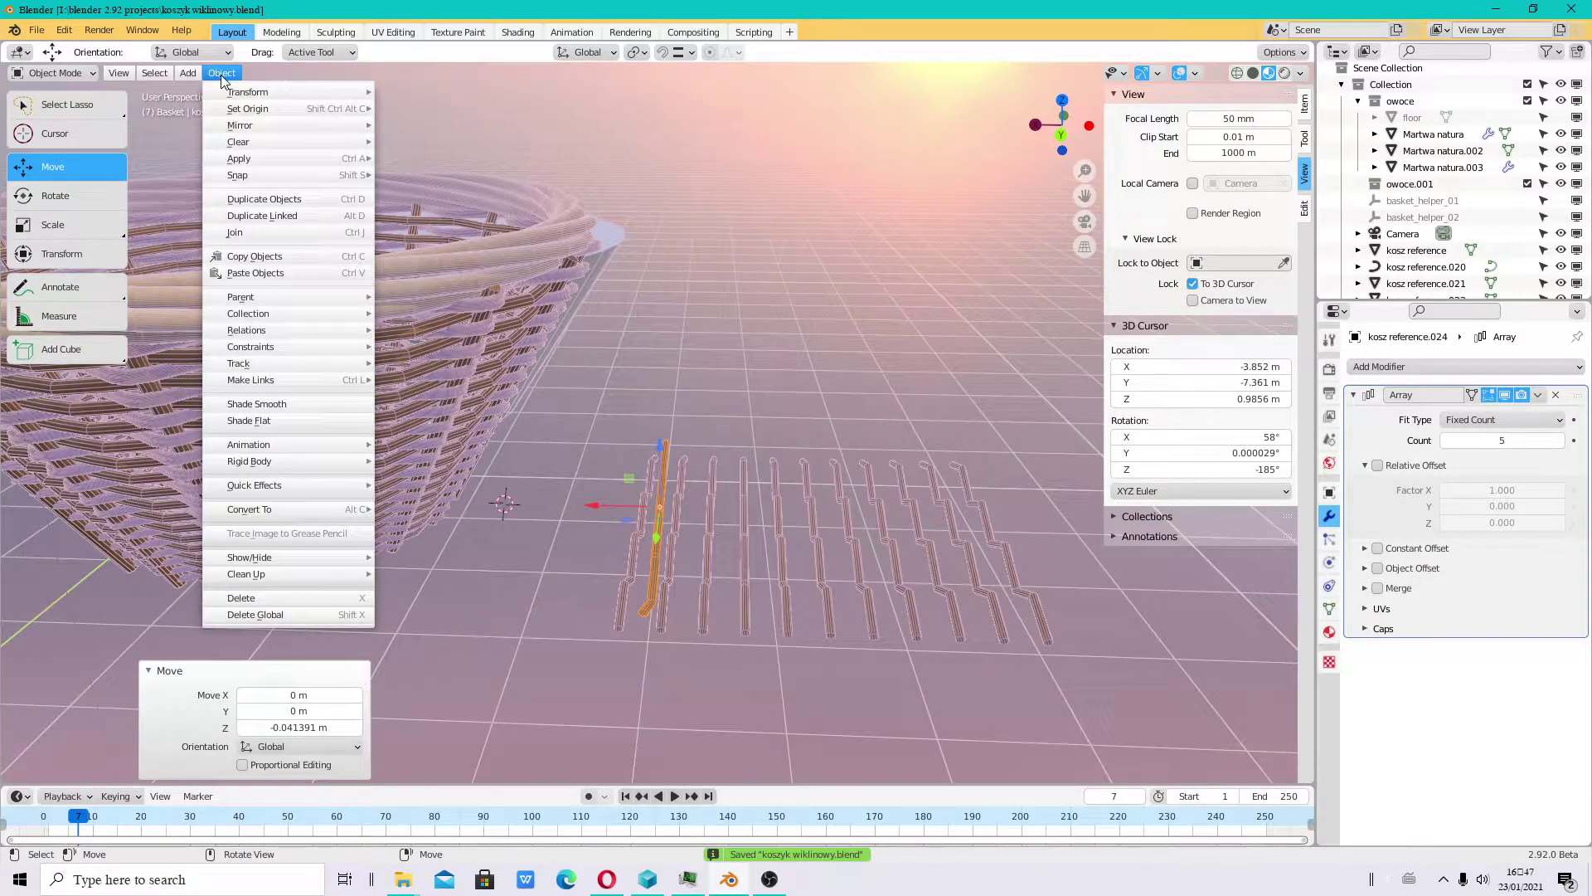
mouse_move(266, 158)
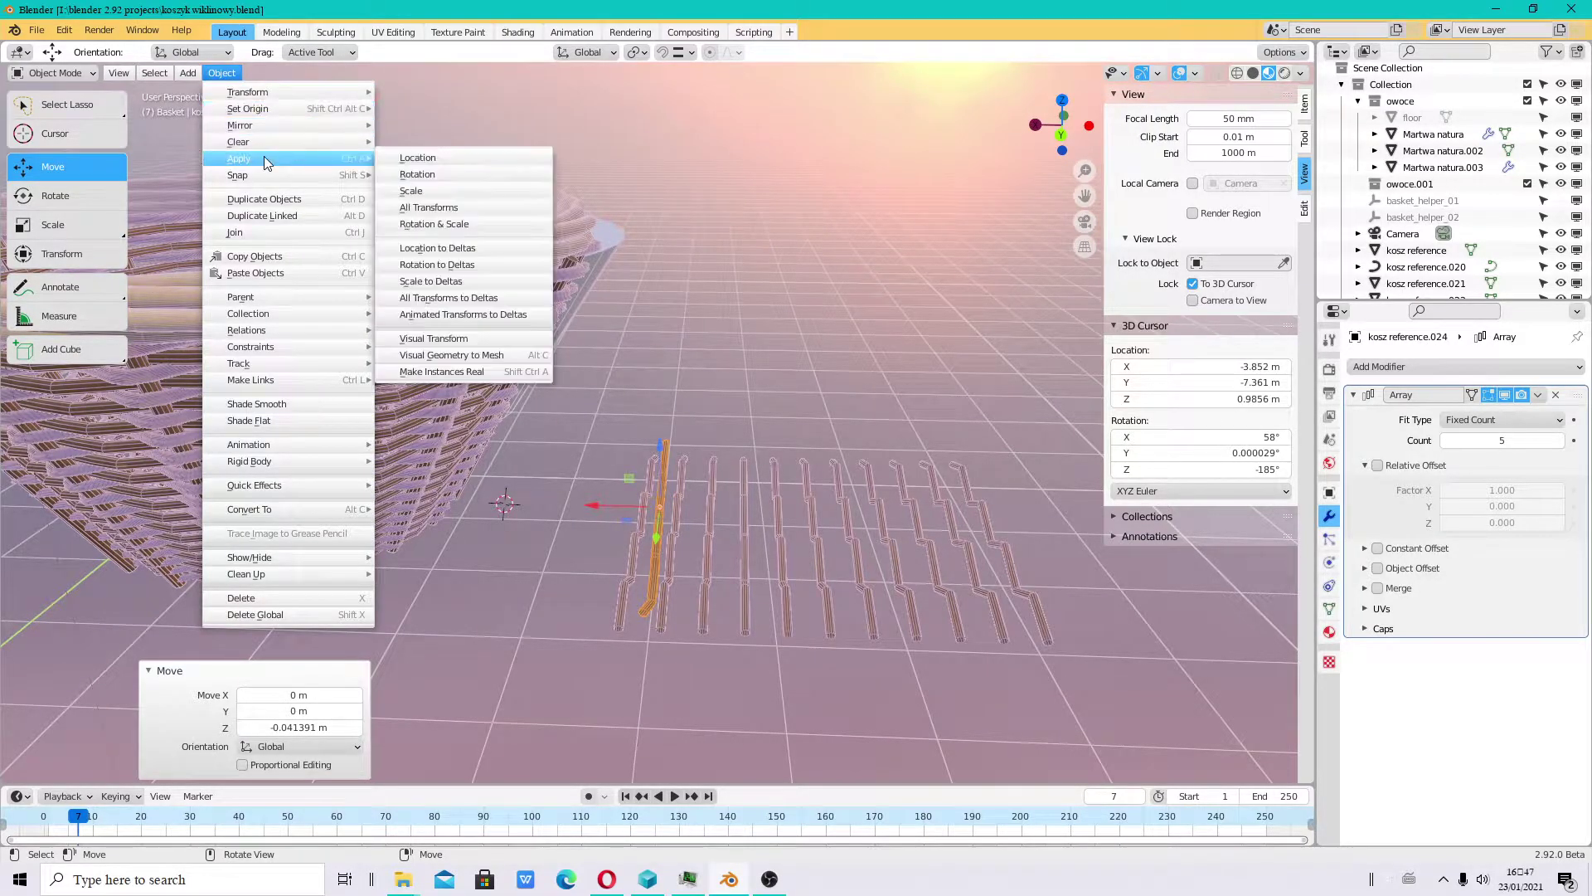
click(470, 208)
key(ctrl+a)
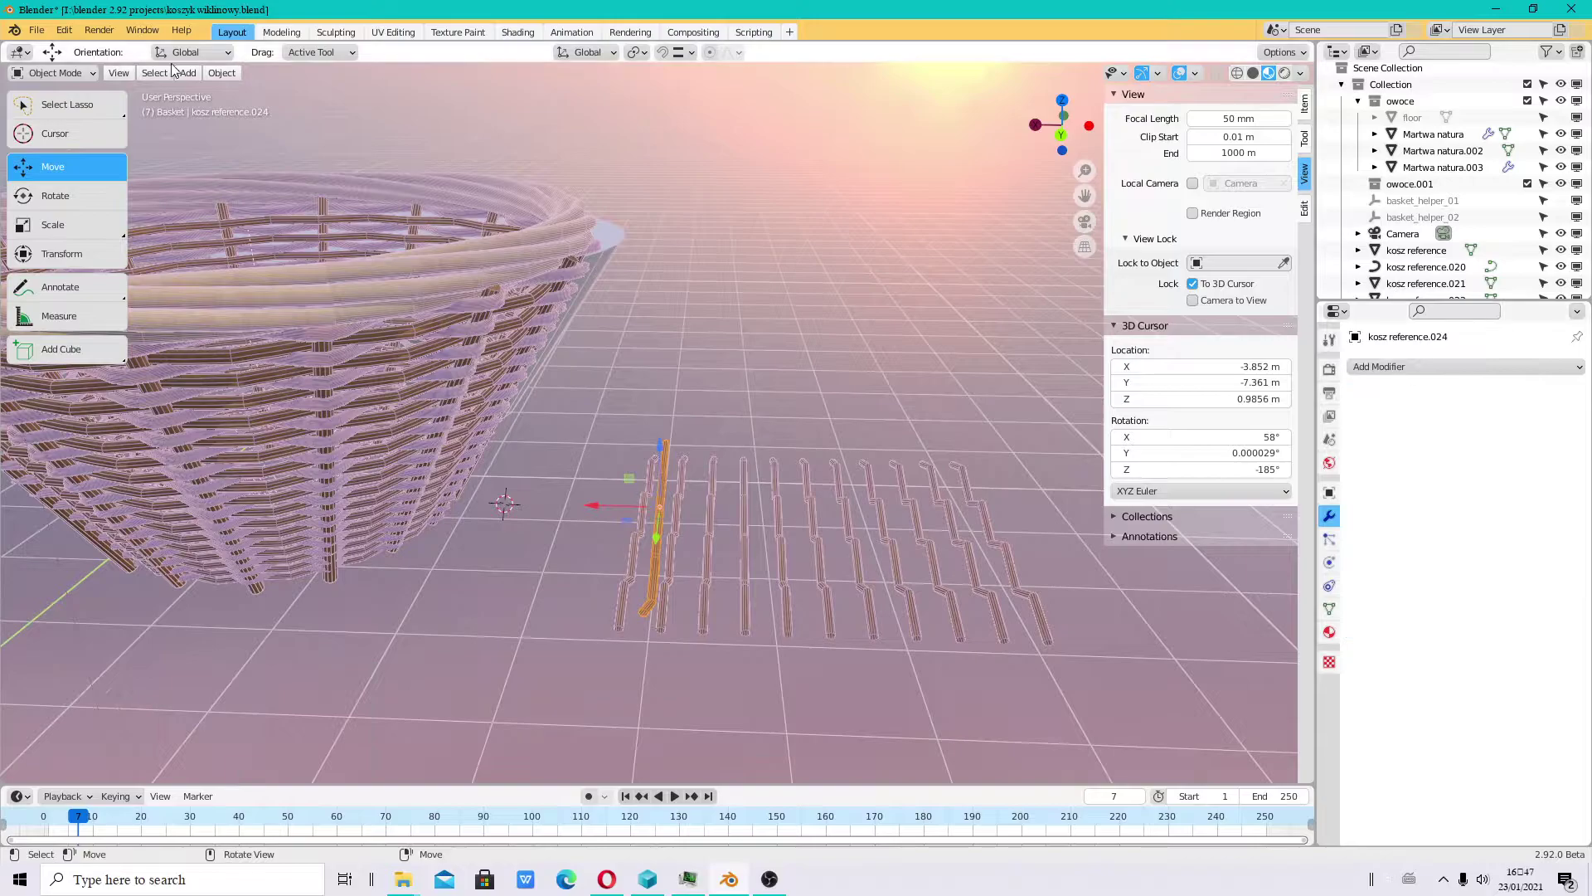
click(222, 72)
mouse_move(286, 158)
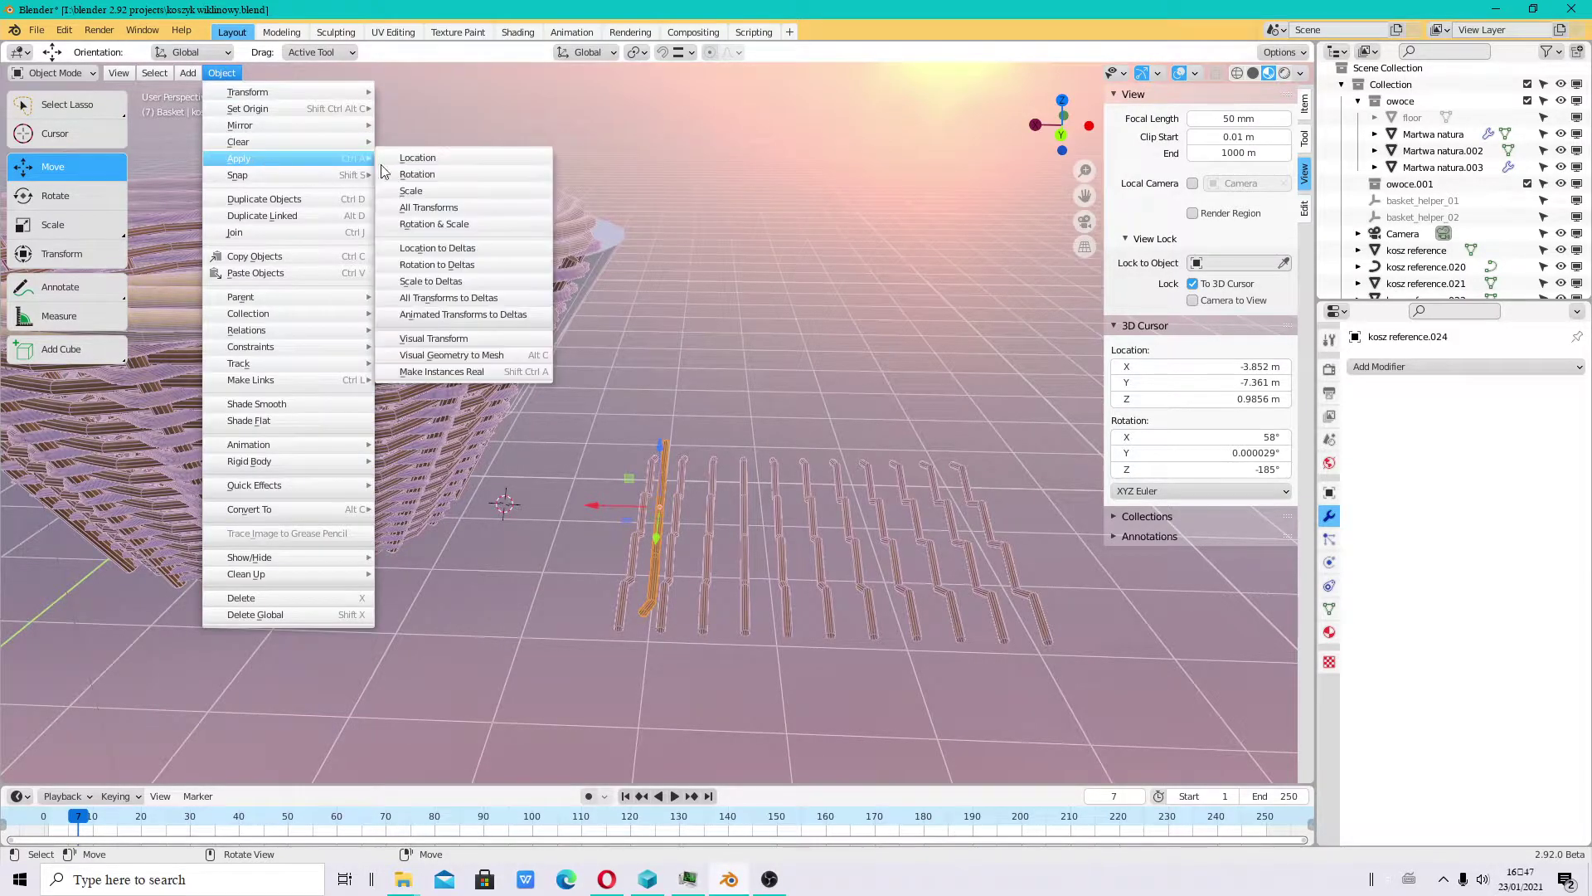
click(469, 207)
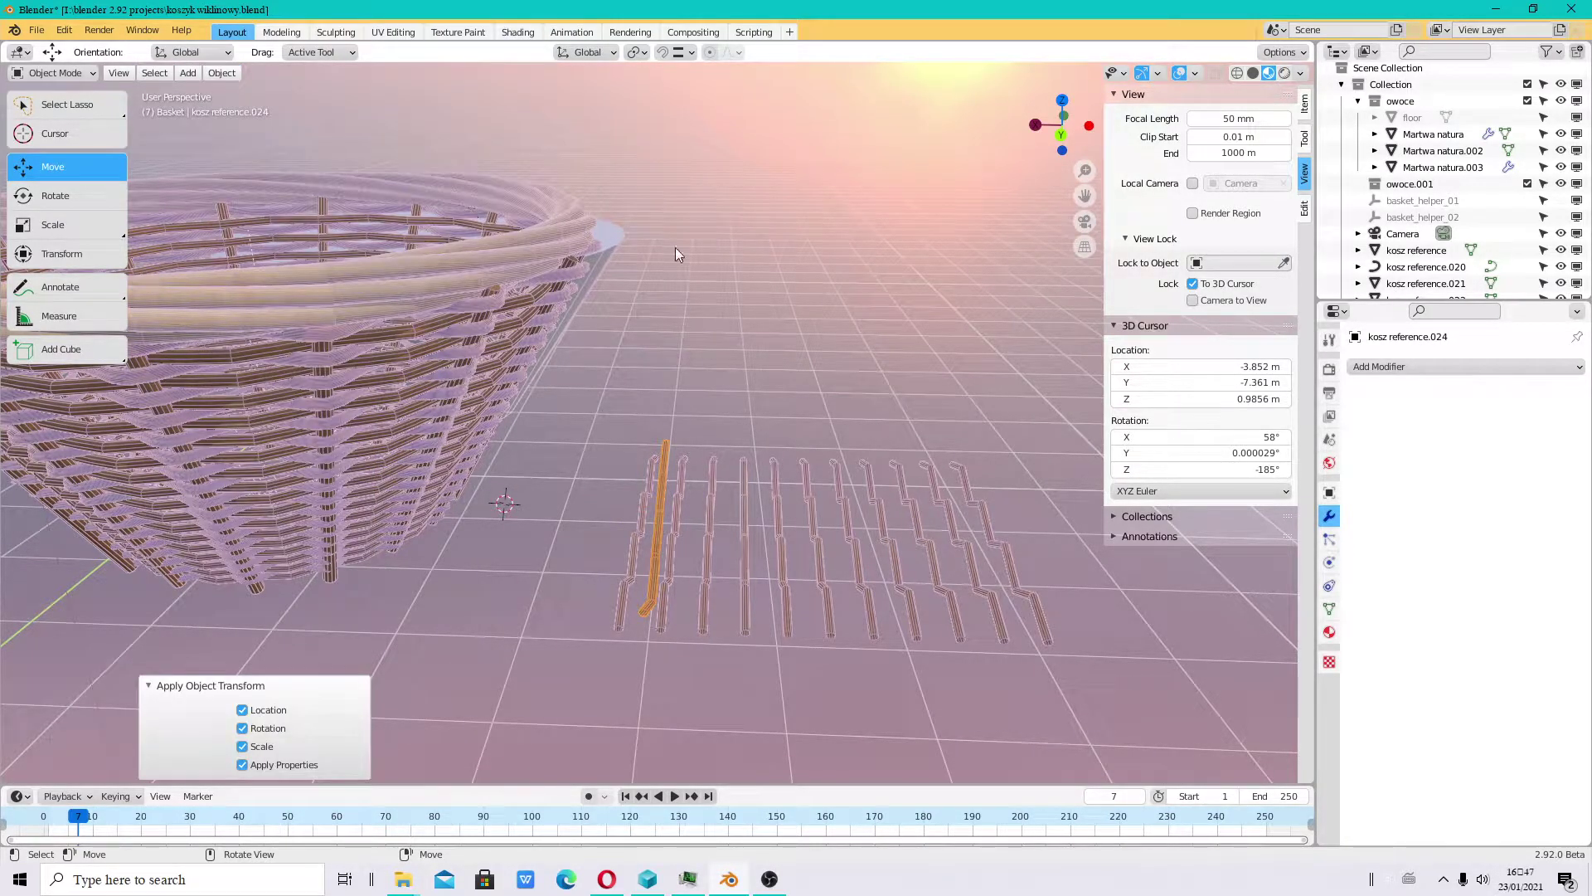
- Clear the selection, zoom in, select a single zigzag rod and bring up the Add Modifier list
click(673, 452)
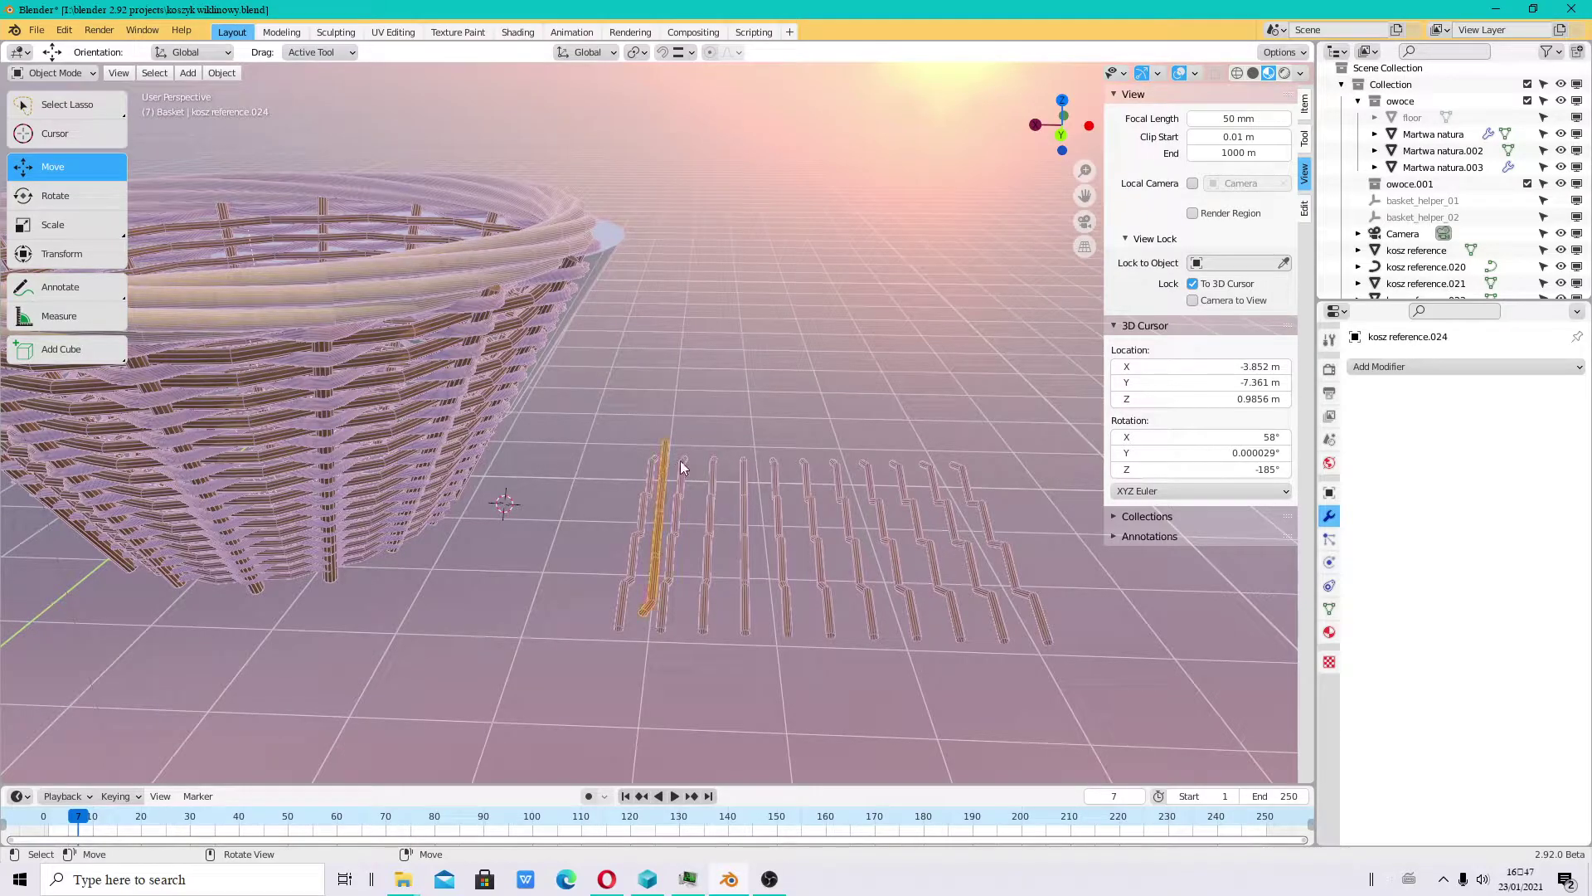
scroll(680, 460, up, 2)
scroll(737, 469, up, 2)
scroll(626, 451, up, 2)
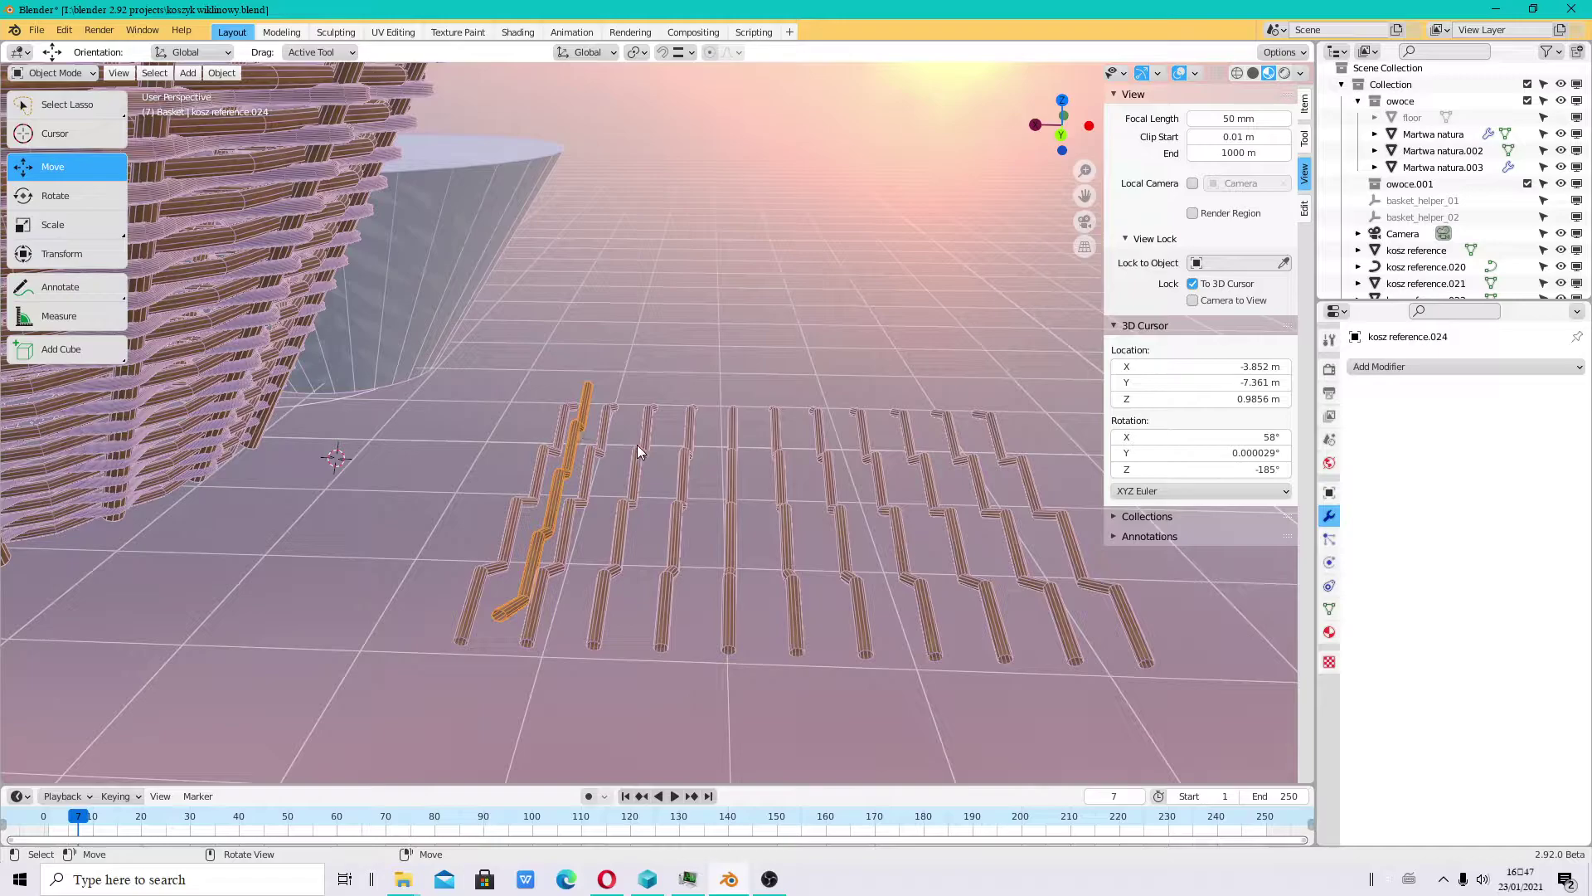
click(585, 408)
click(595, 429)
click(1419, 366)
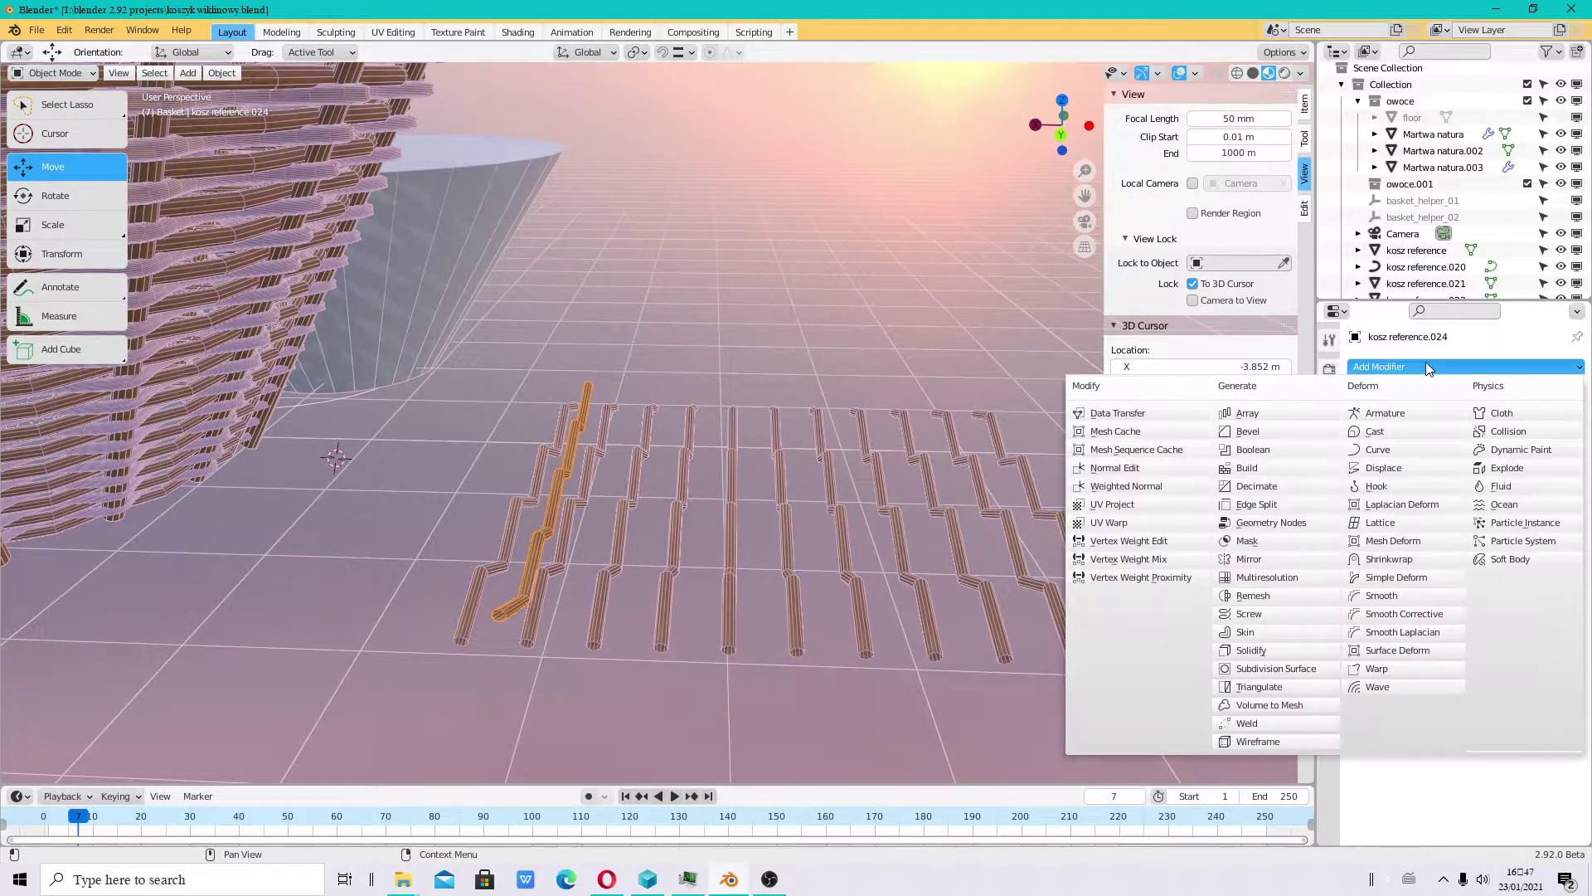
- Add an Array modifier to the rod and raise its count to six
click(1267, 415)
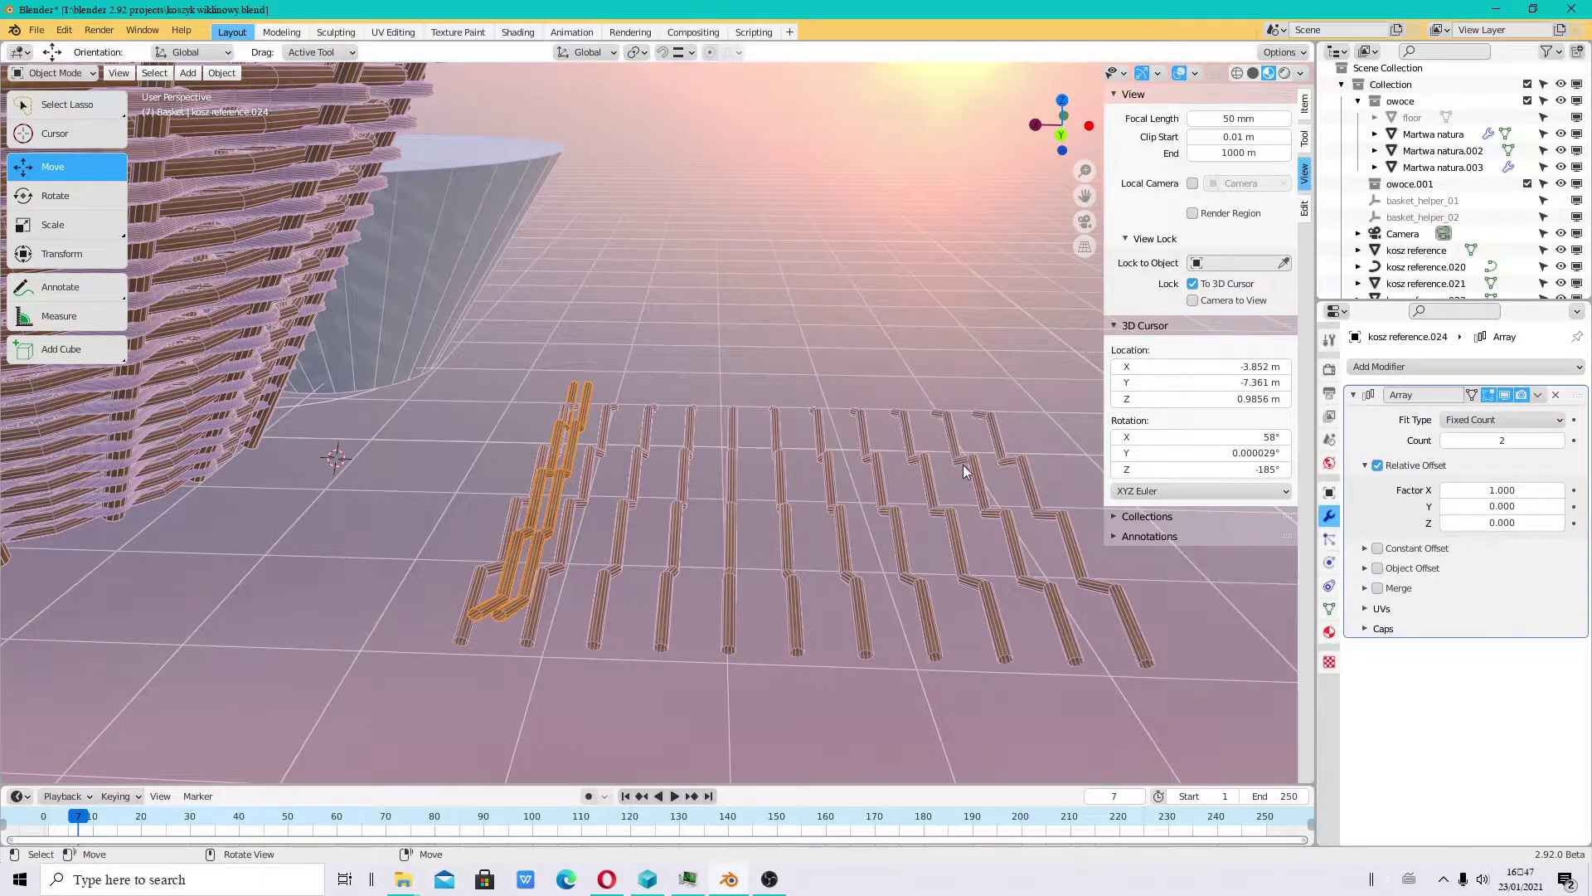
mouse_move(1526, 493)
mouse_down()
mouse_move(1410, 492)
mouse_move(1522, 489)
mouse_up()
text(-2.800)
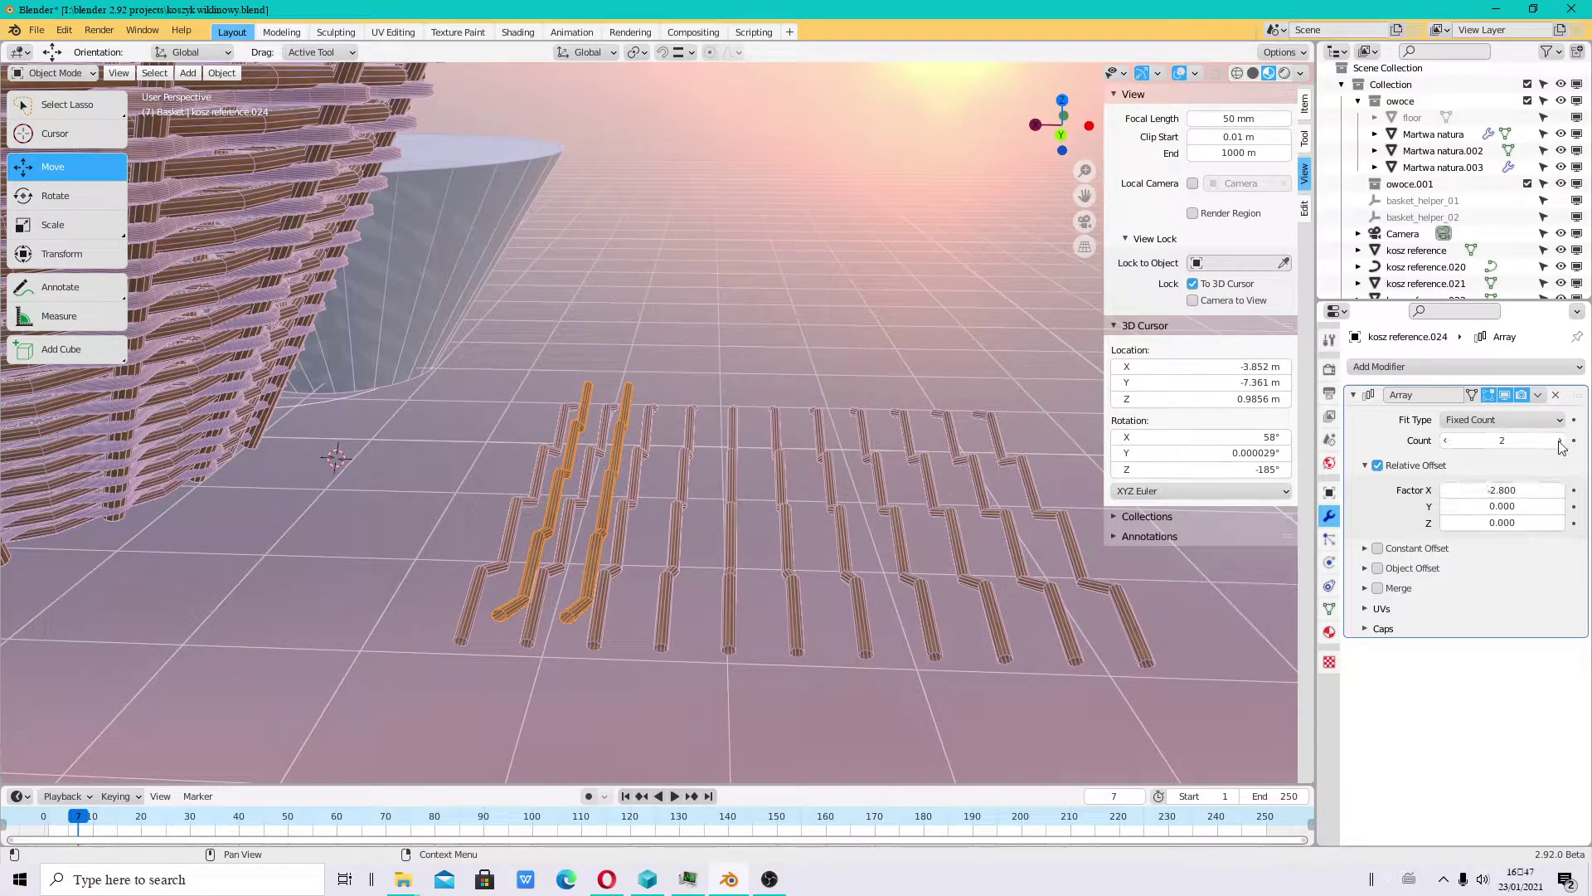
click(1560, 440)
click(1560, 440)
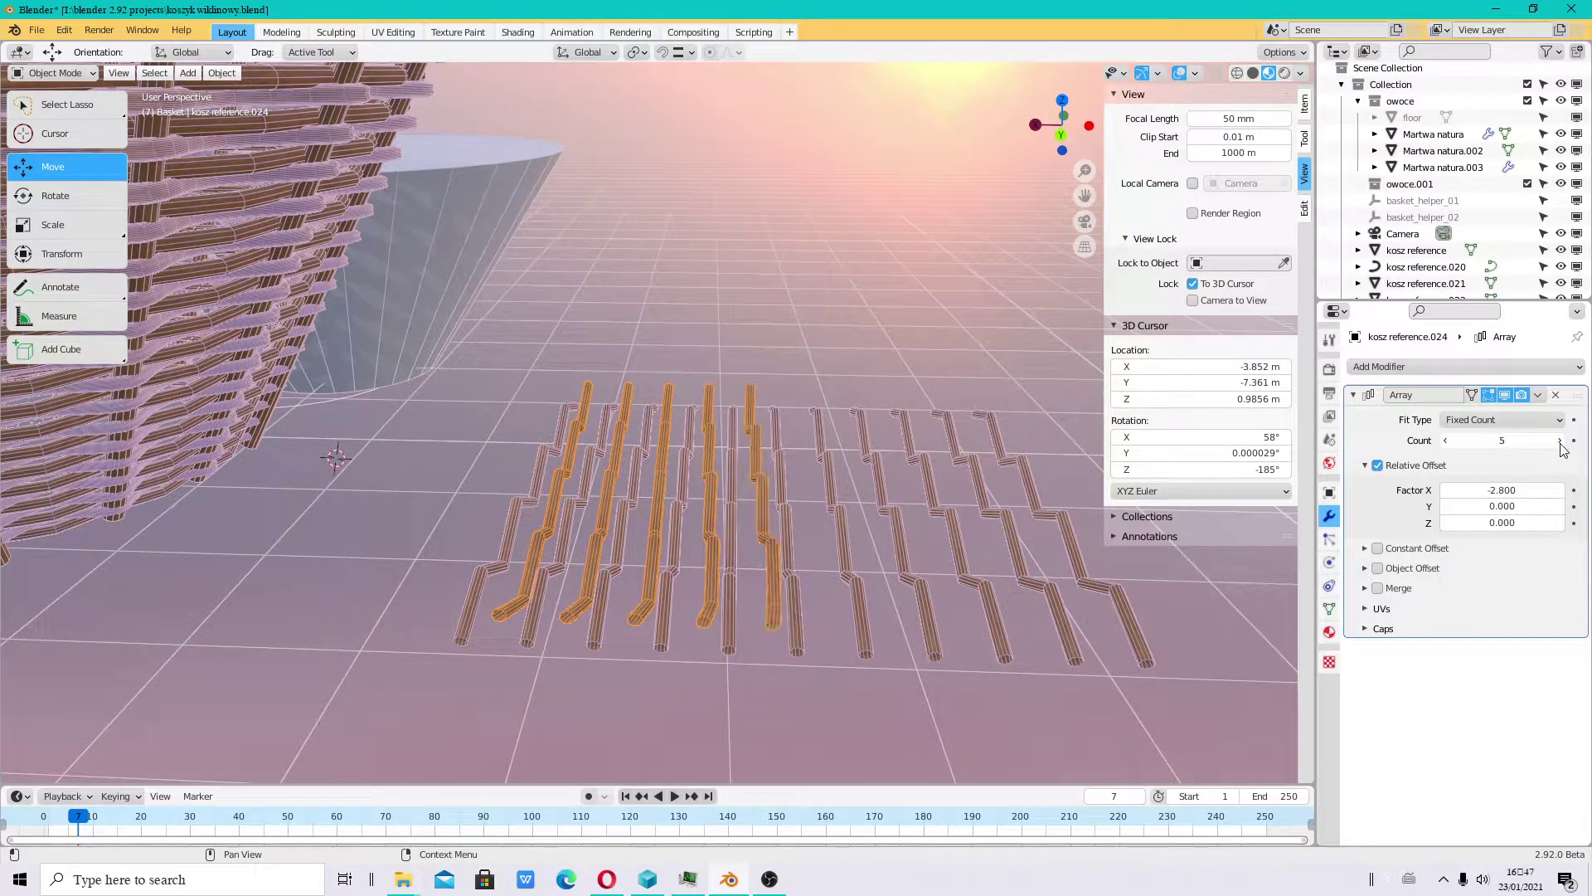
click(1560, 440)
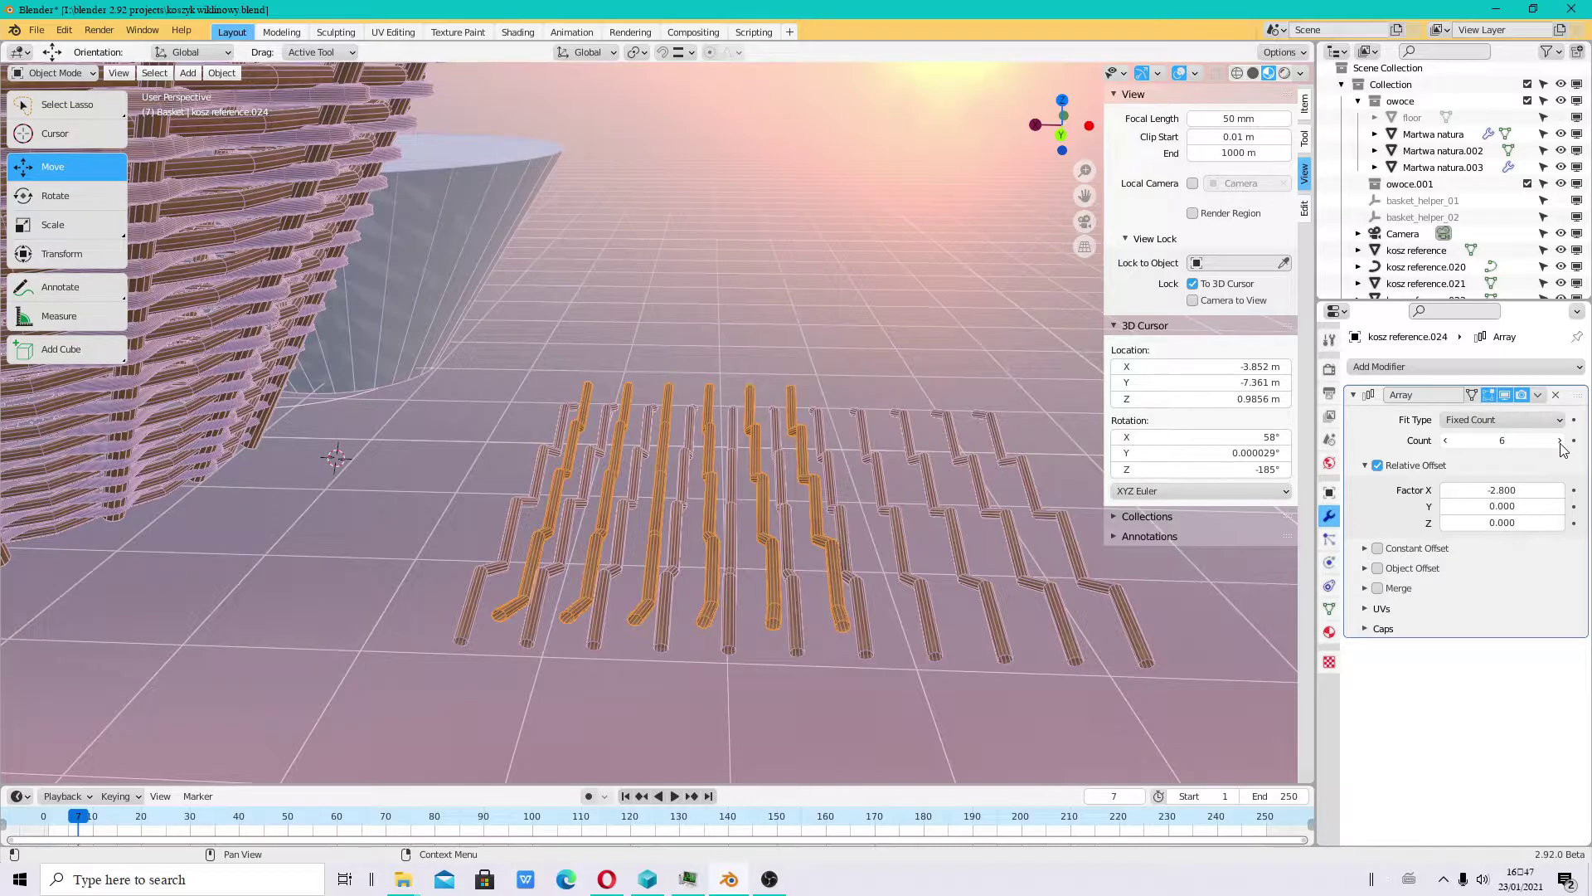
shift+middle_drag(1031, 569, 836, 588)
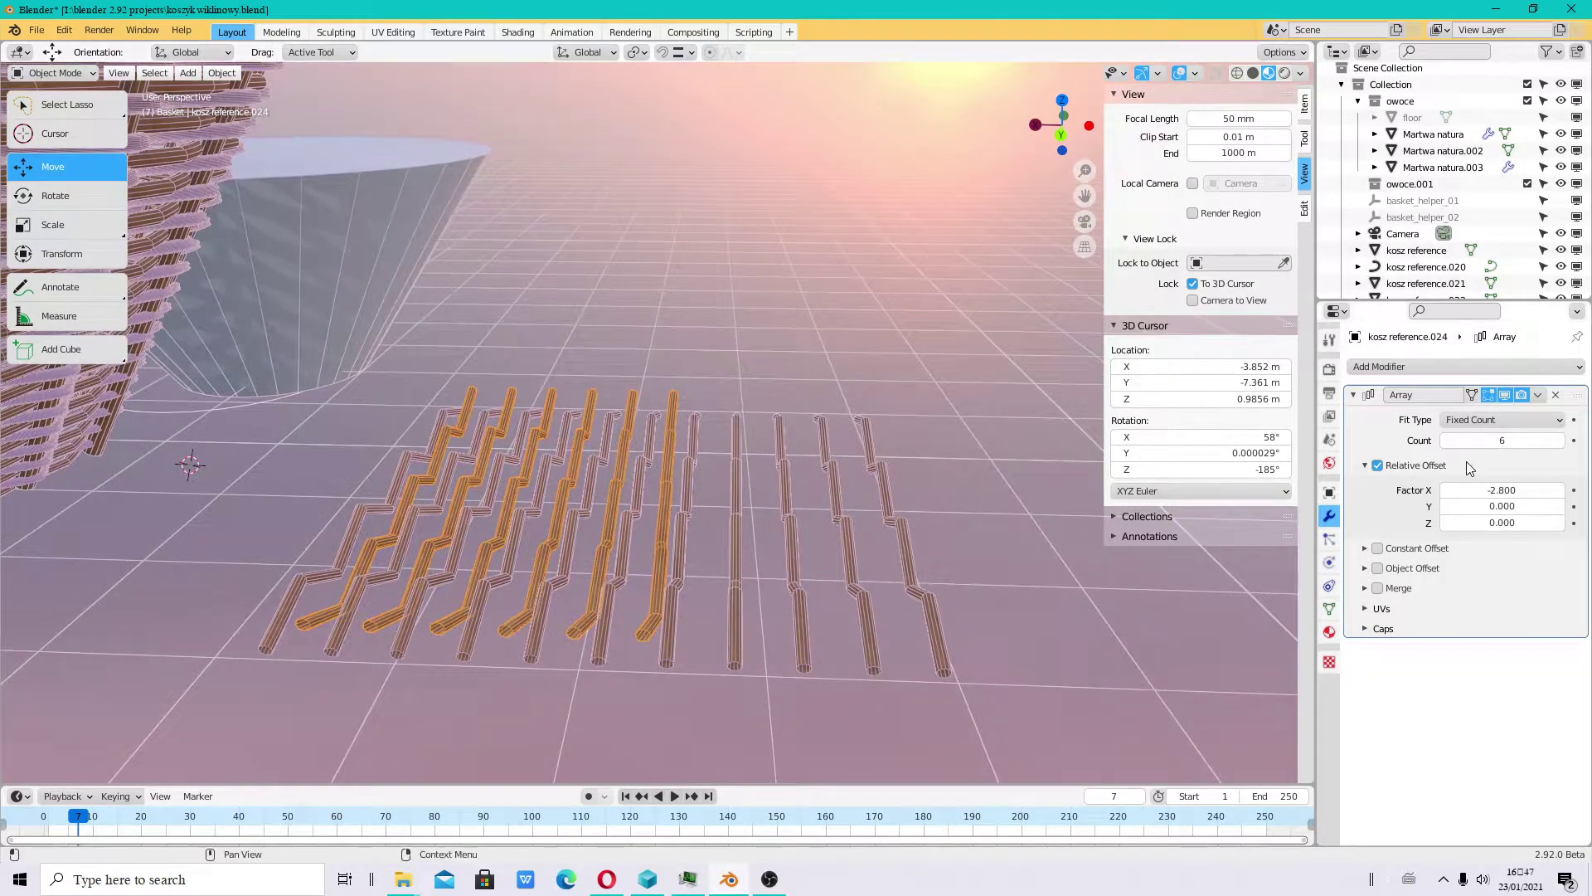
- Set the array's relative offset factor X to -2.7 and raise the count to 11
drag(1490, 489, 1503, 489)
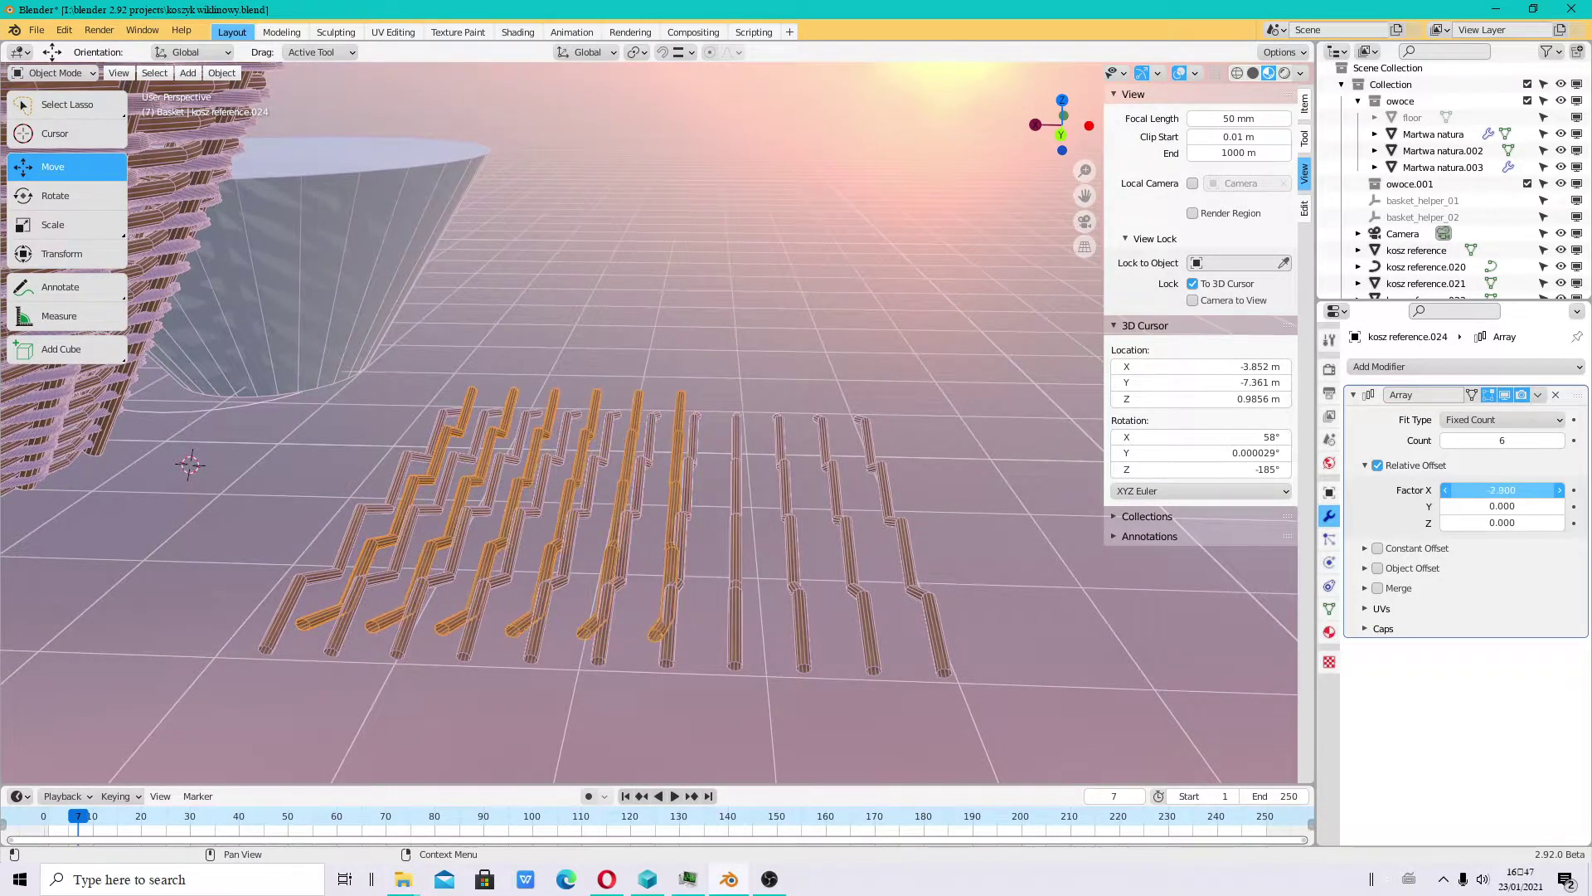
click(1560, 440)
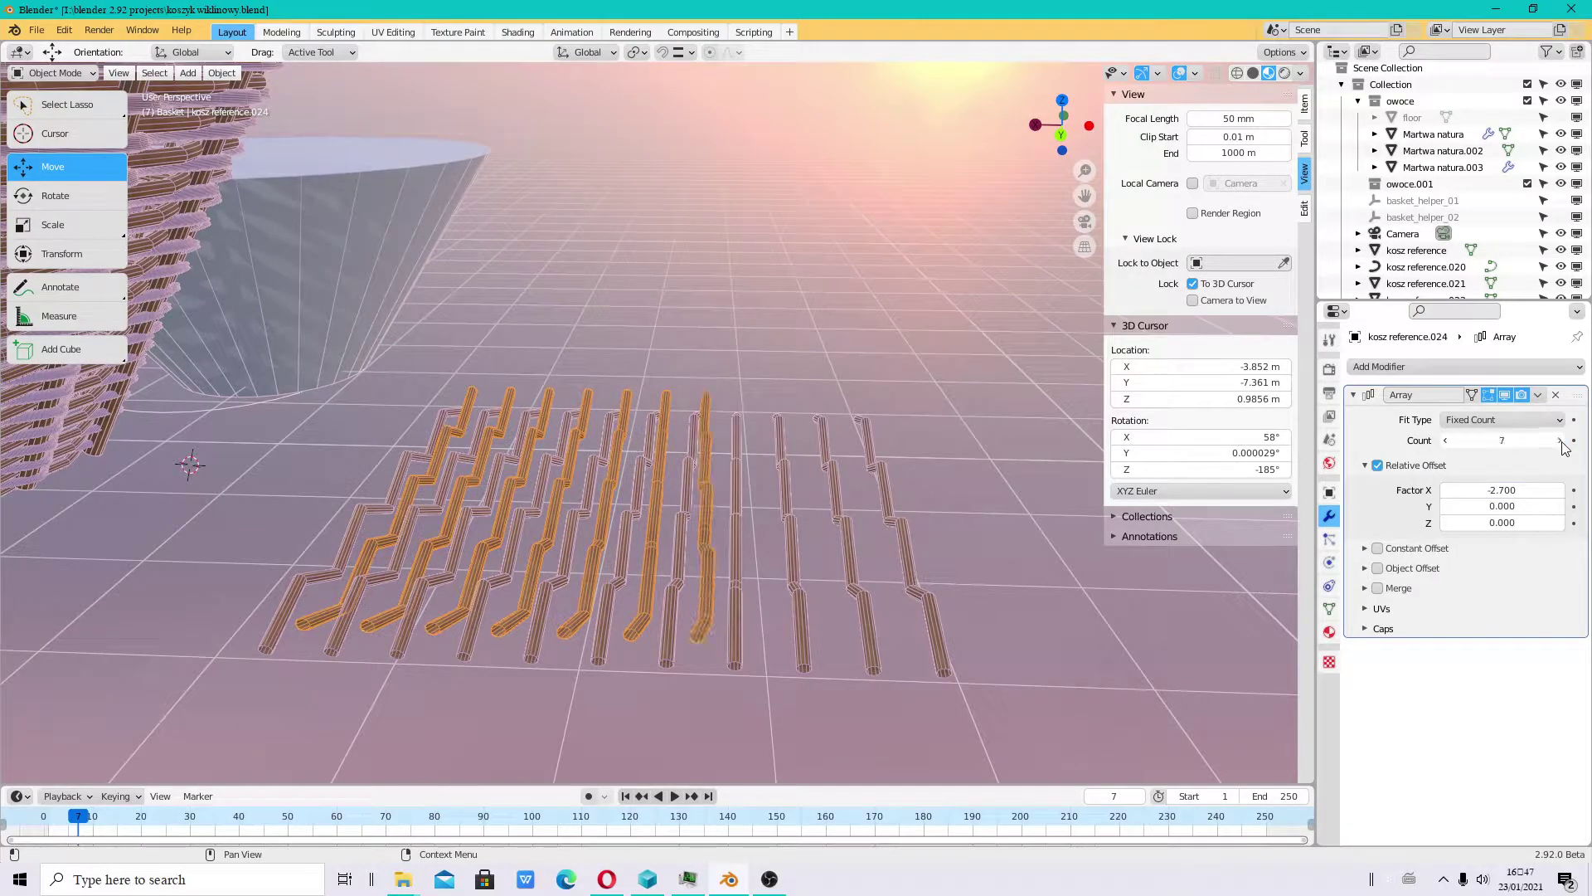
click(1562, 441)
mouse_move(912, 498)
middle_down()
mouse_move(857, 534)
mouse_move(859, 572)
middle_up()
click(1560, 440)
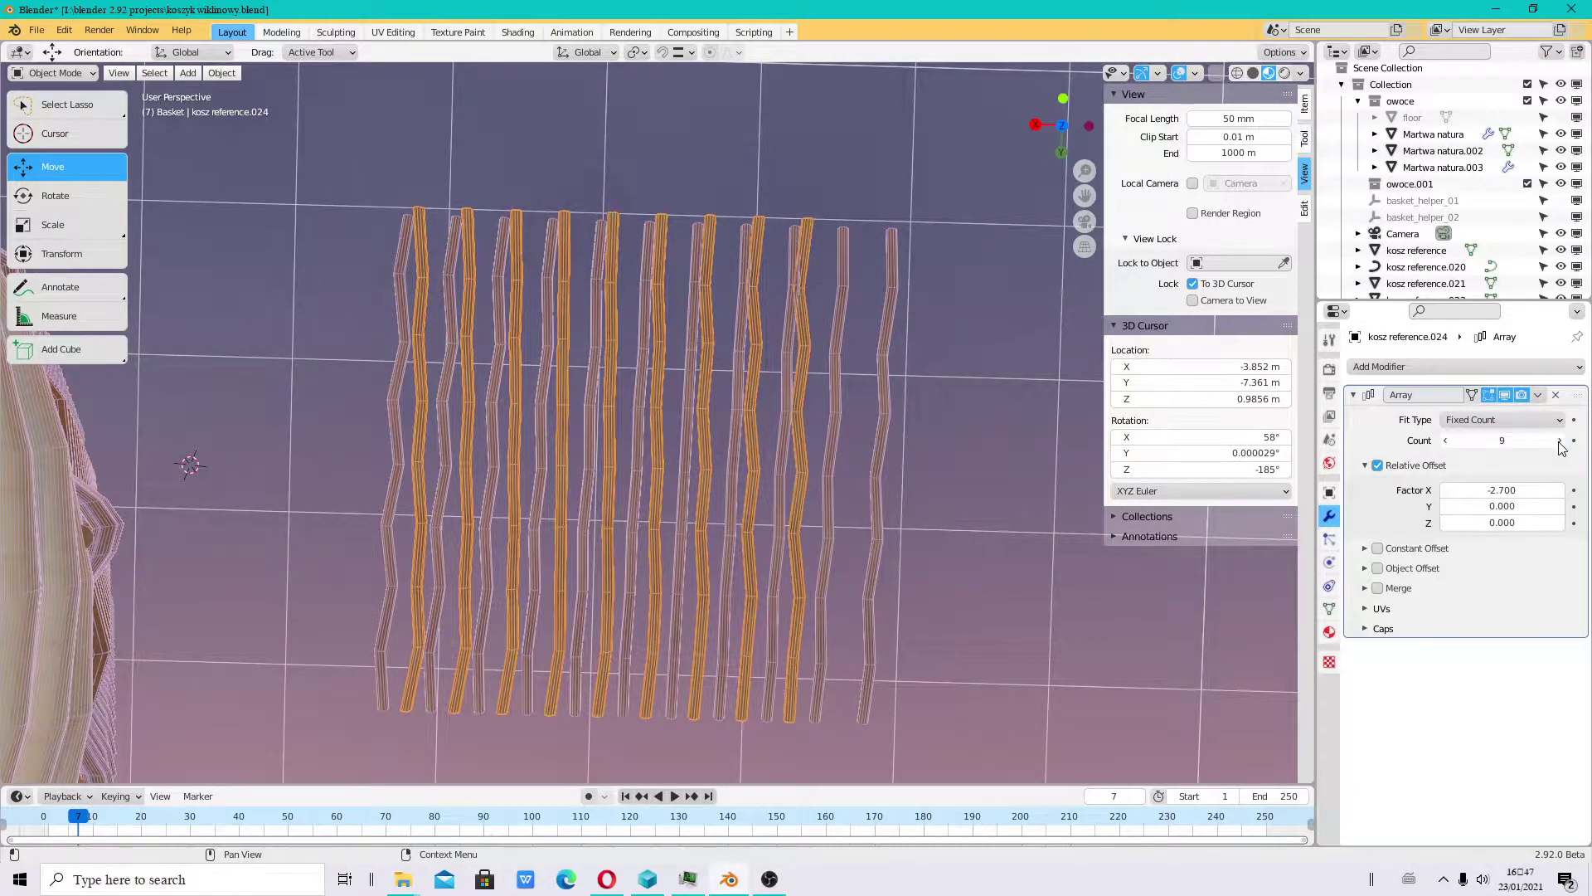
click(1560, 441)
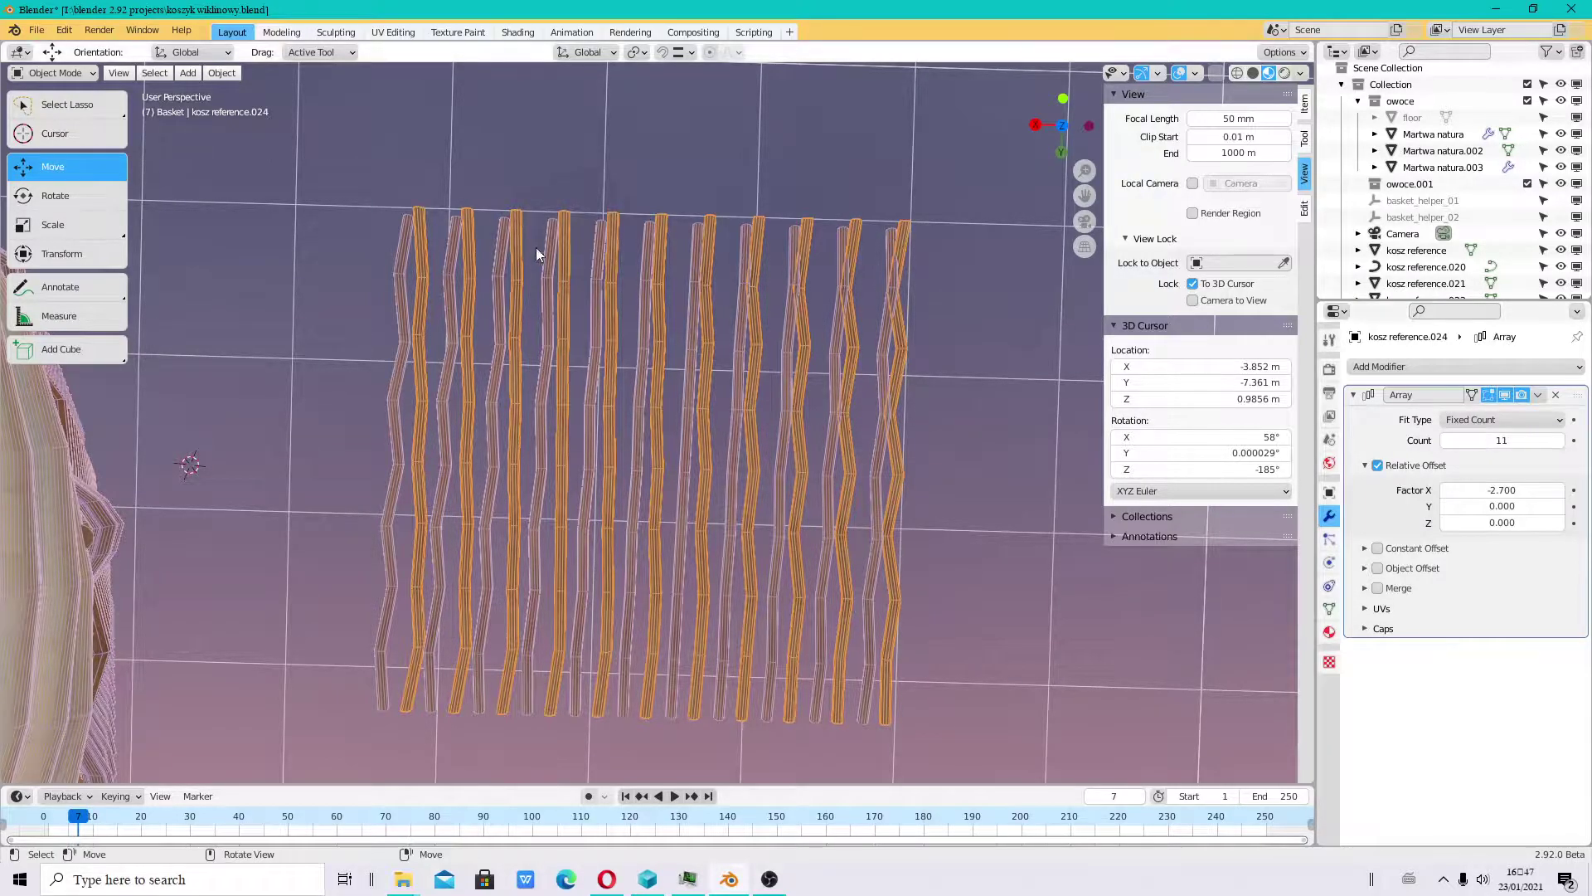
- Nudge the other rod set about 0.034 m along X, keeping its offset factor X at -2.0
click(395, 264)
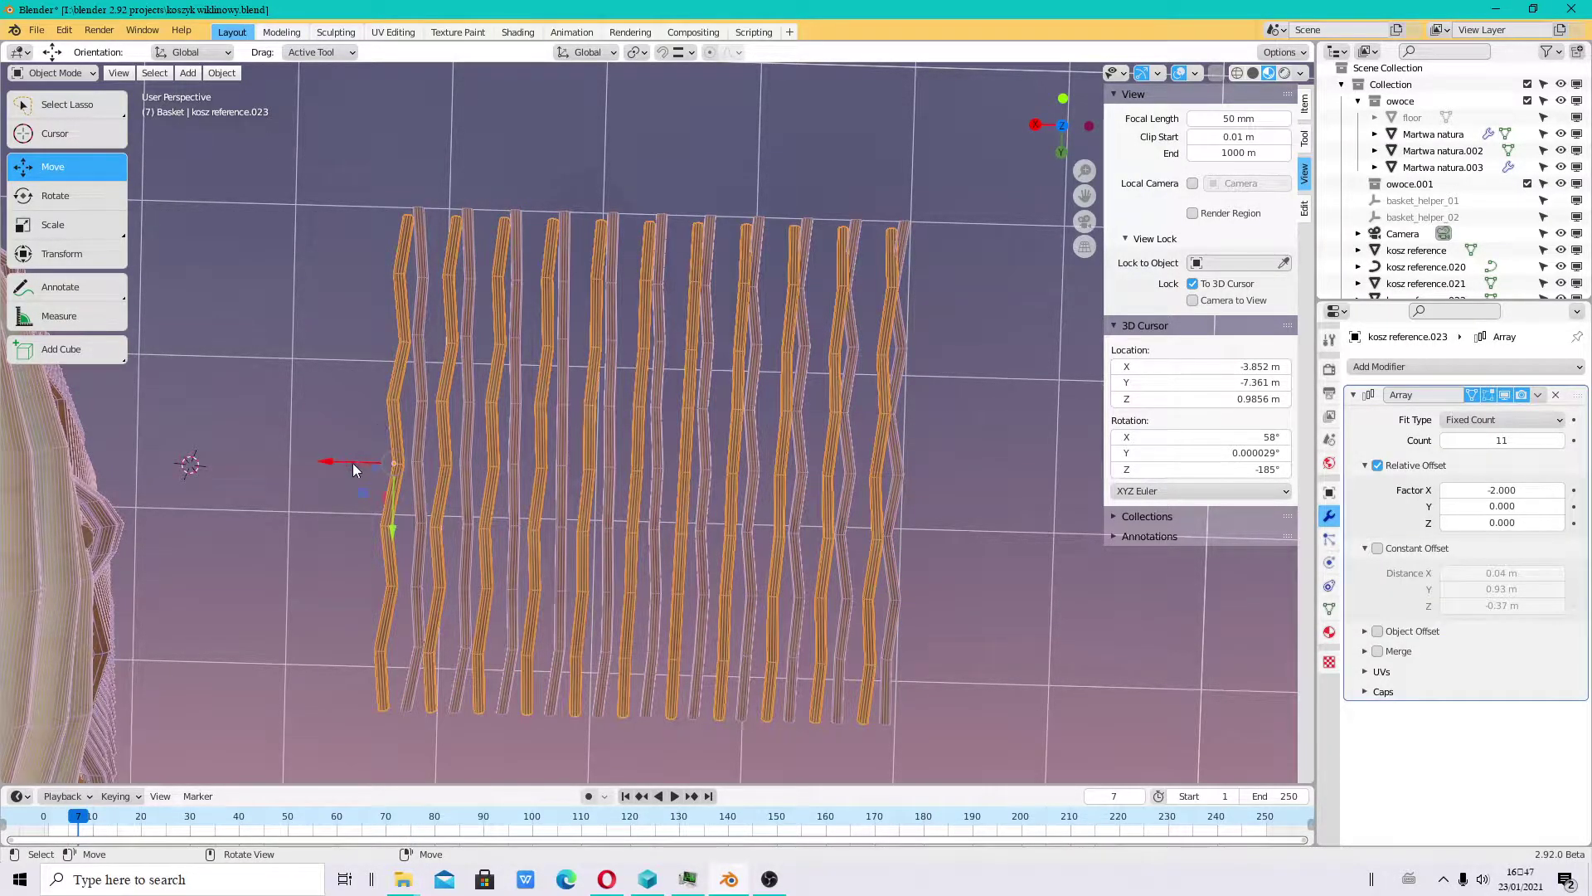
drag(352, 464, 363, 461)
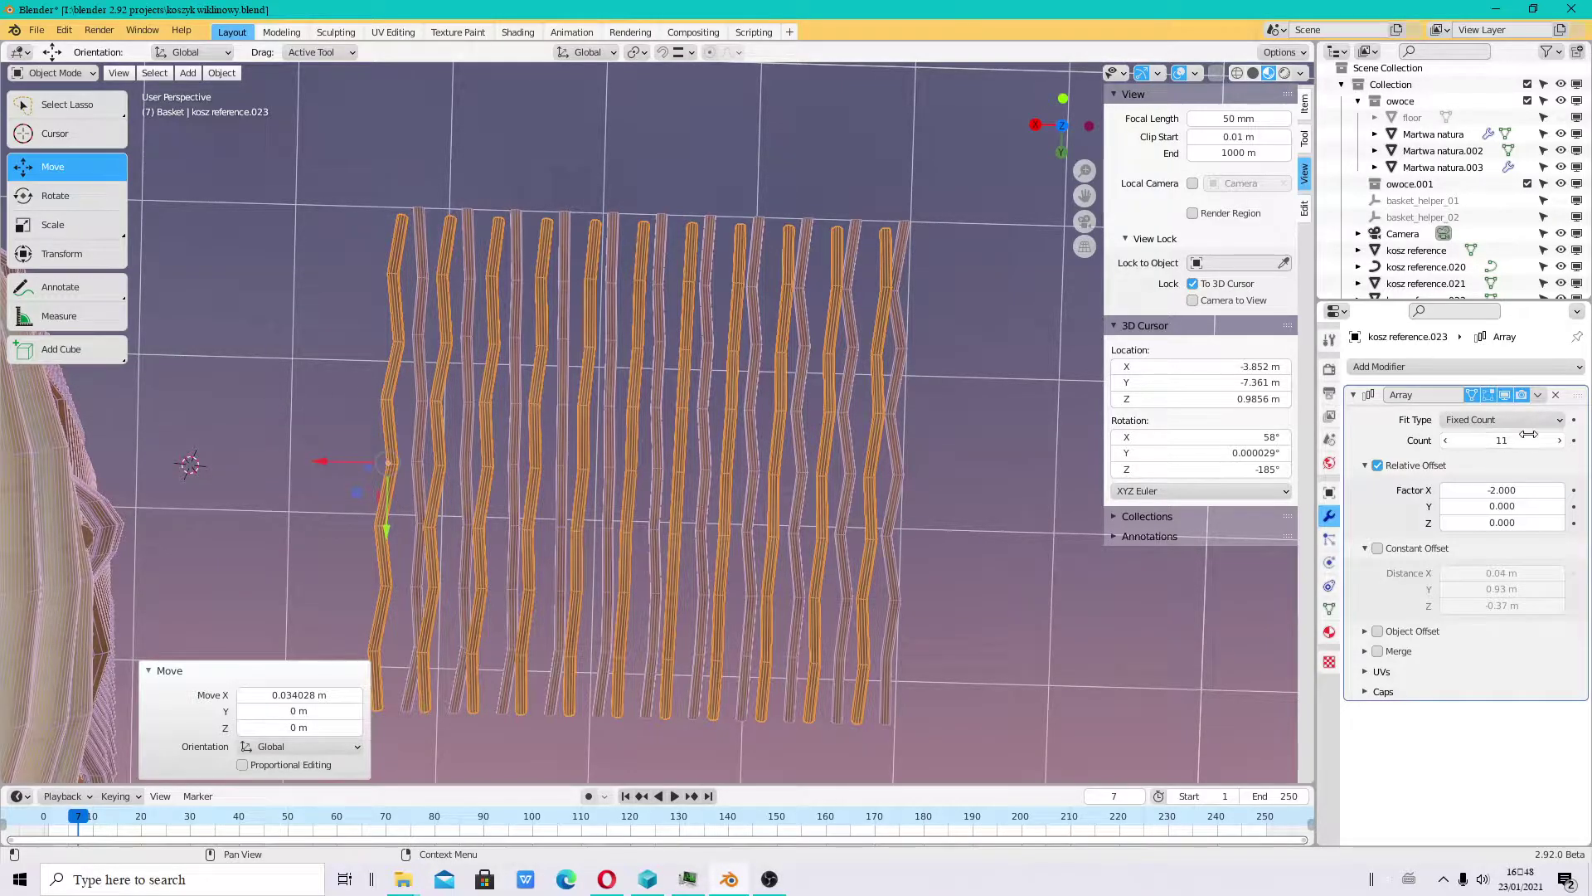
drag(1526, 482, 1527, 489)
mouse_move(664, 398)
middle_down()
mouse_move(754, 412)
mouse_move(766, 335)
mouse_move(815, 290)
mouse_move(884, 276)
mouse_move(916, 293)
mouse_move(645, 525)
mouse_move(855, 191)
middle_up()
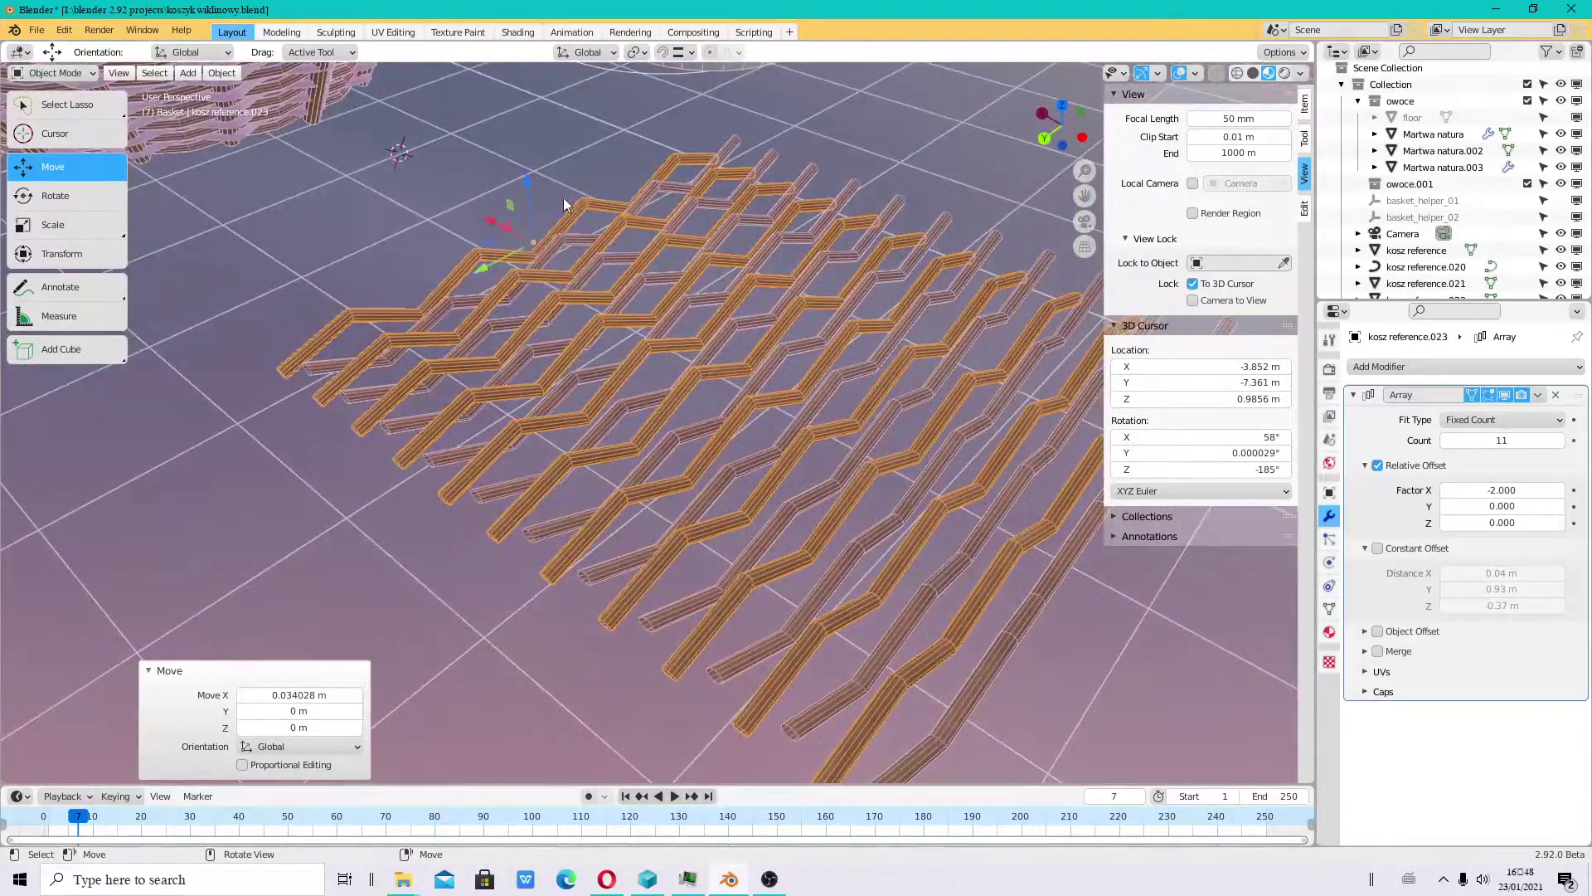
mouse_move(564, 198)
middle_down()
mouse_move(640, 325)
mouse_move(680, 274)
middle_up()
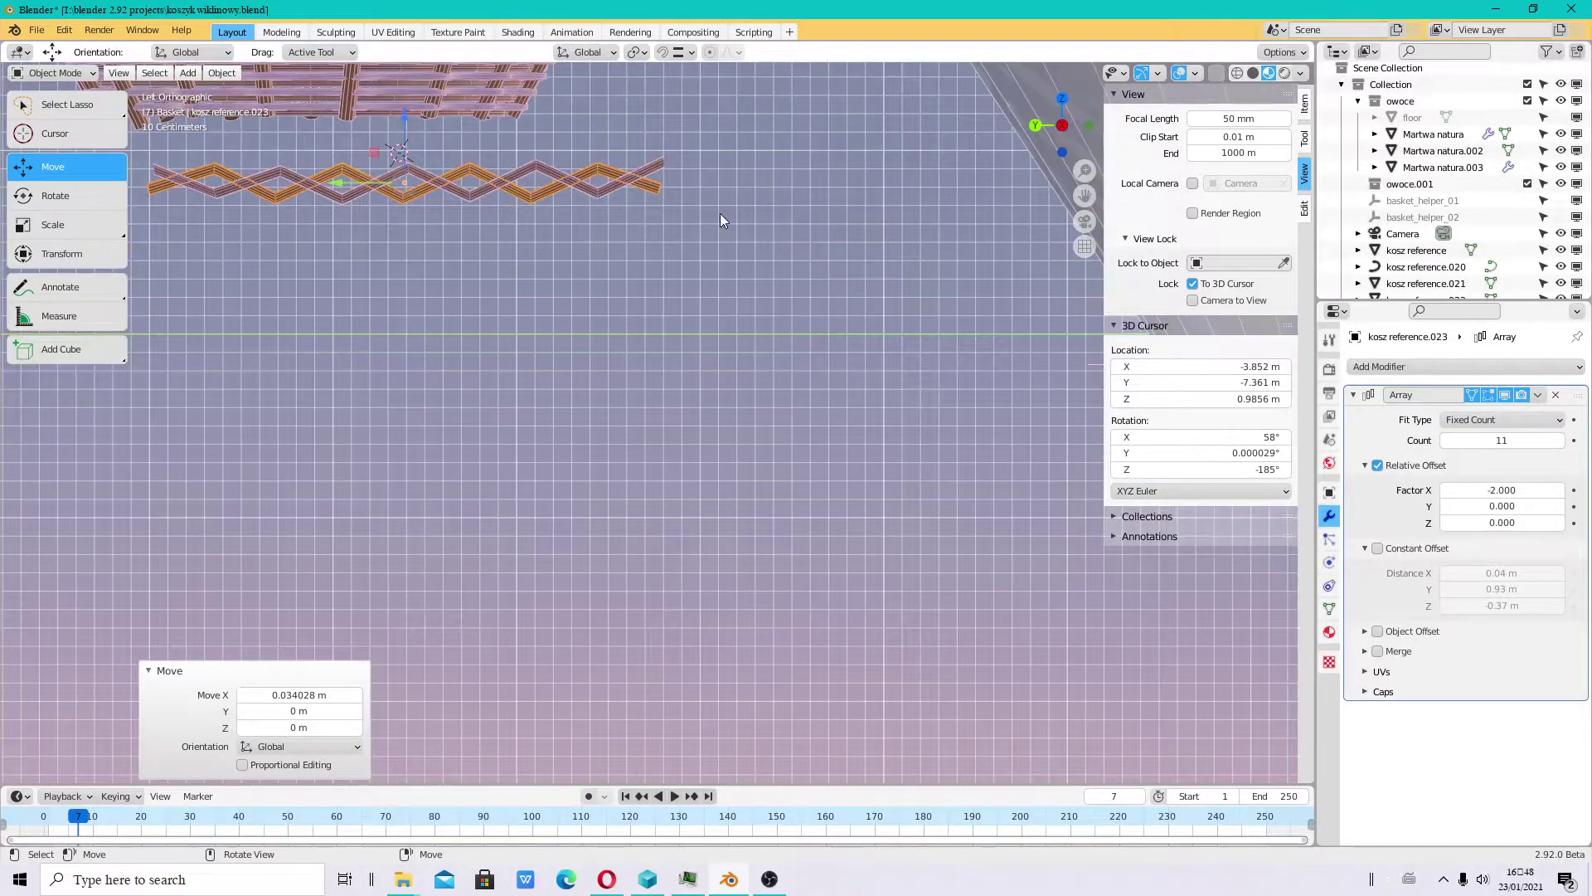
mouse_move(720, 219)
shift+middle_down()
mouse_move(1091, 362)
mouse_move(858, 386)
shift+middle_up()
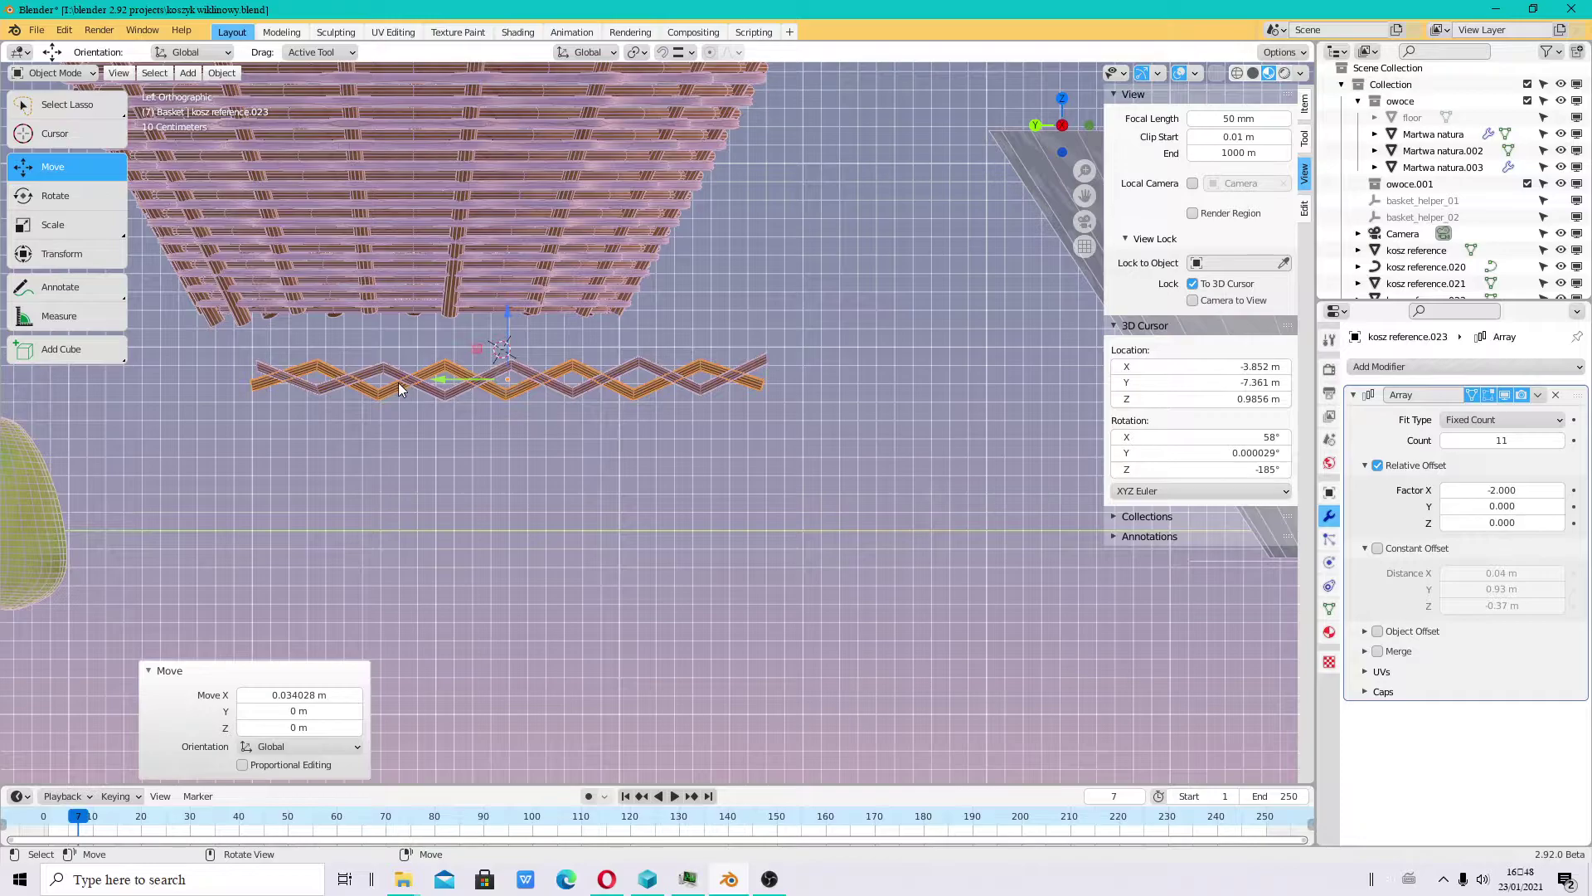
- Uncheck Outline Selected in the Viewport Overlays so the zigzag rods show without orange outlines
scroll(400, 381, up, 2)
scroll(400, 381, up, 2)
scroll(466, 404, down, 5)
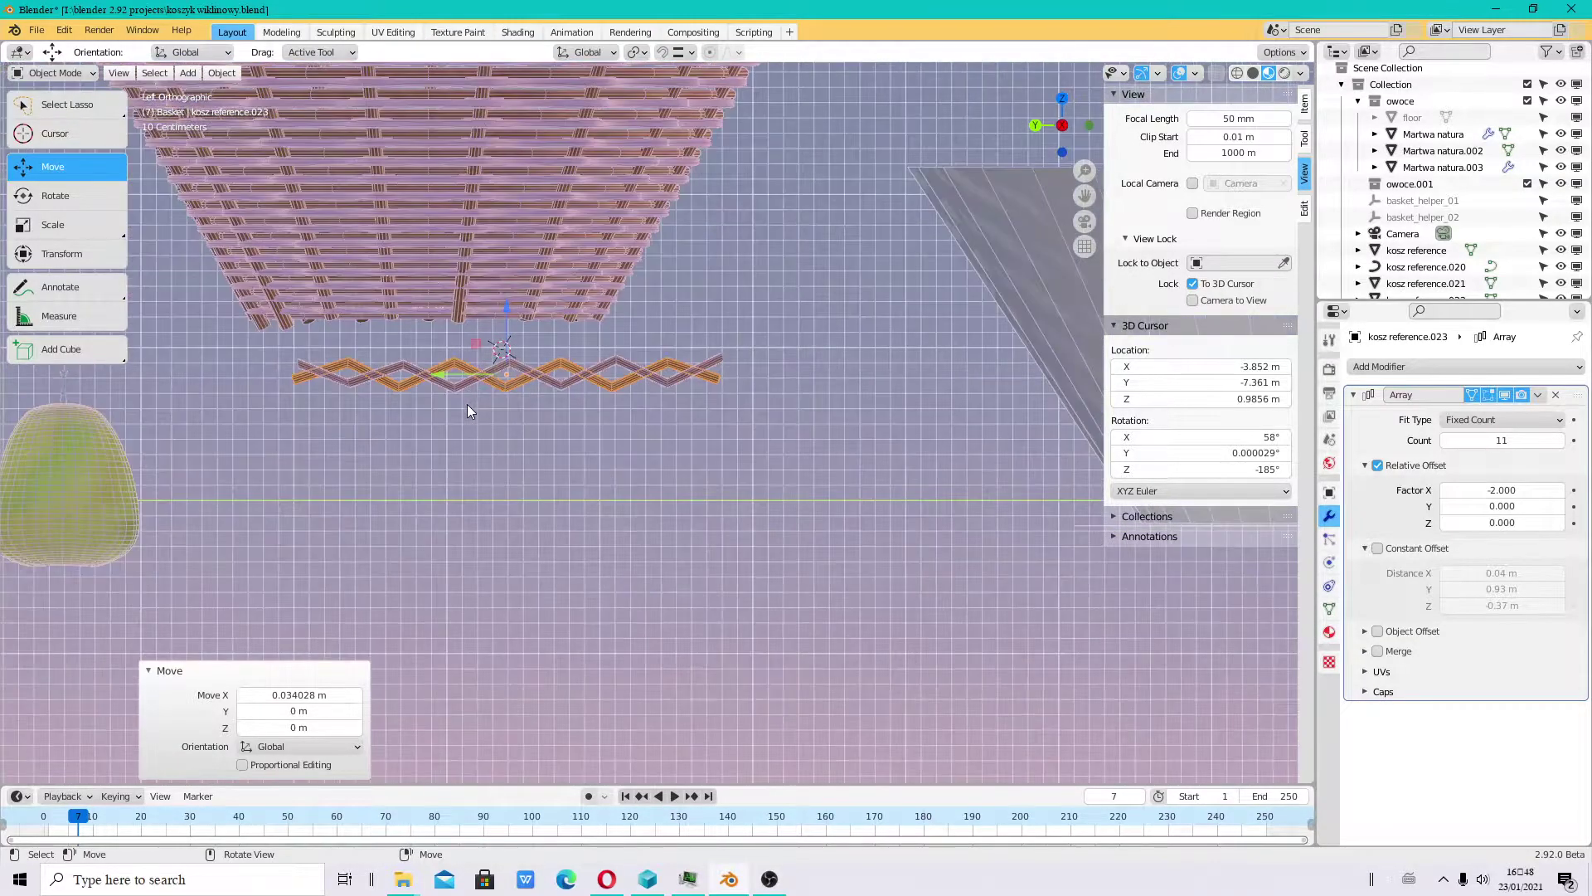
scroll(419, 396, up, 6)
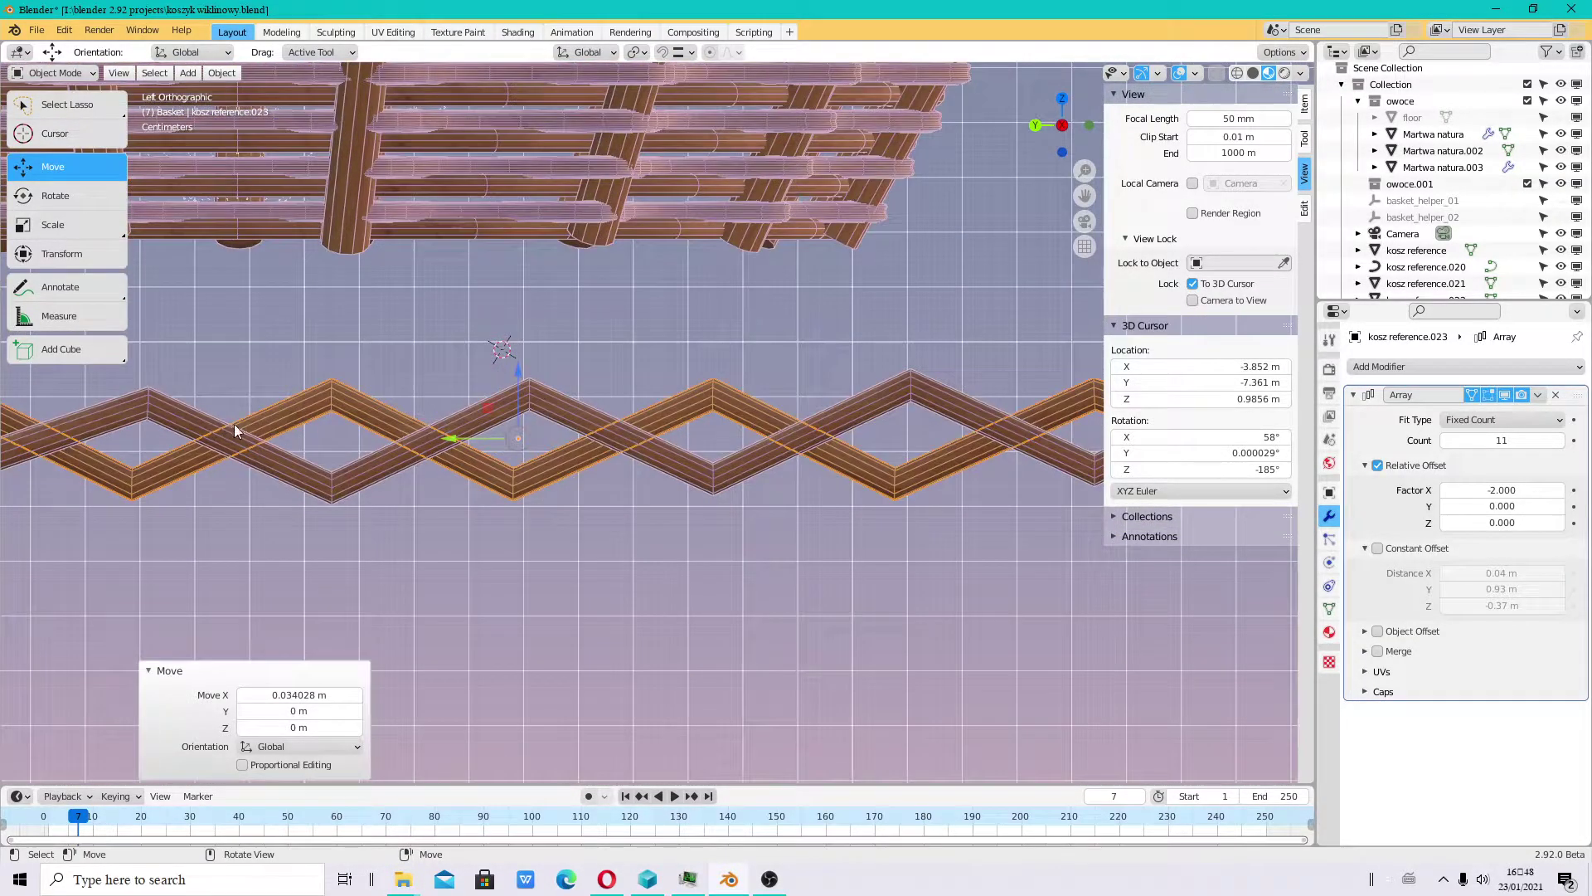
click(1158, 74)
click(1194, 74)
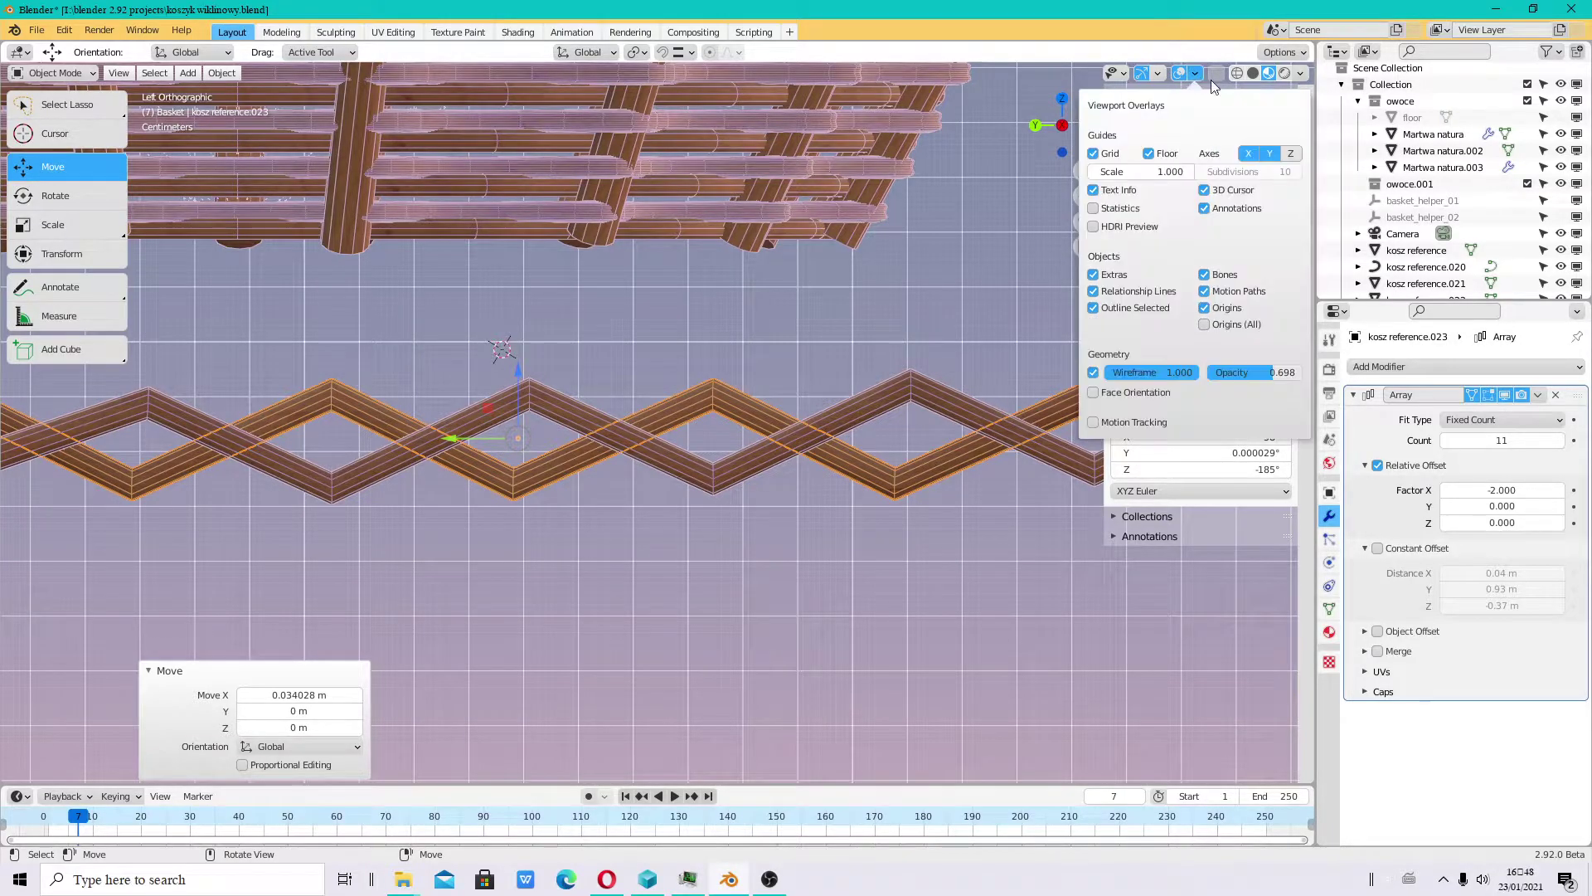
click(1094, 308)
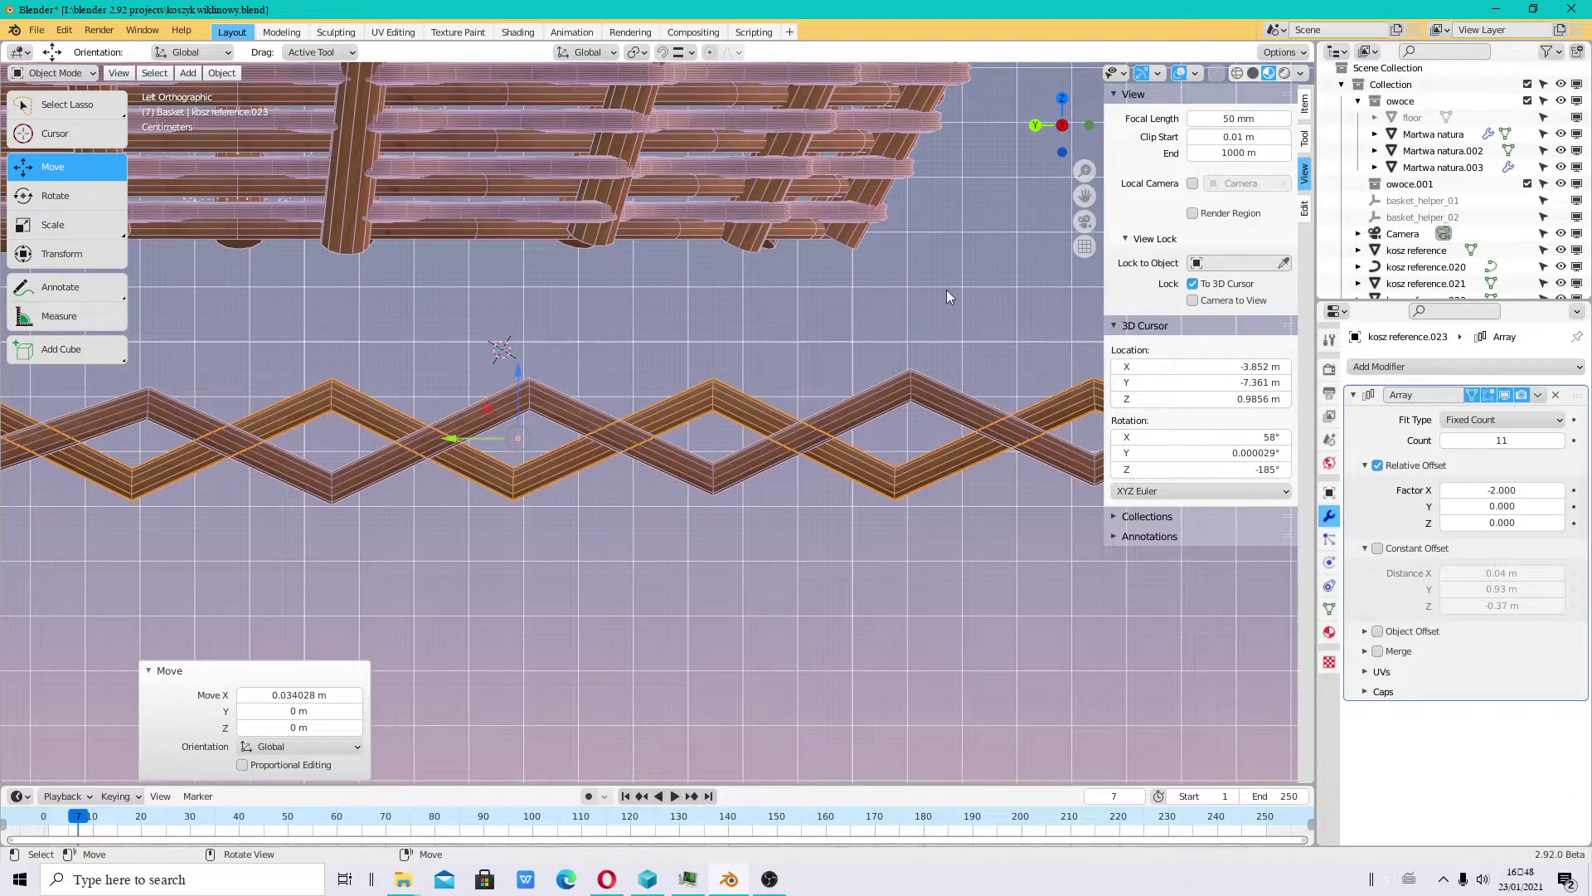
click(912, 302)
scroll(602, 477, down, 4)
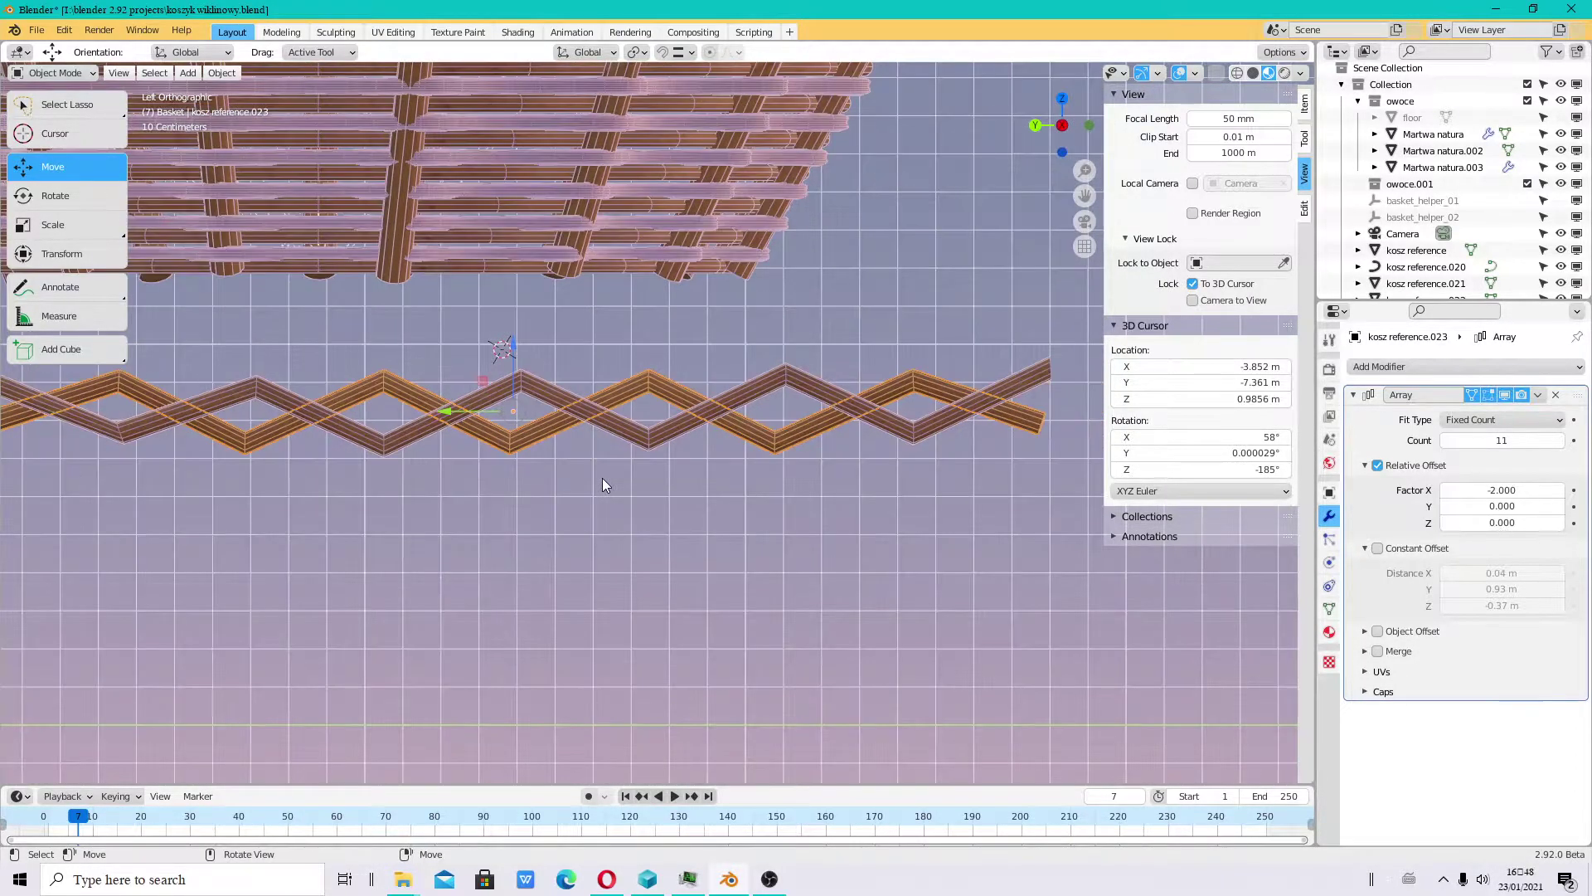
scroll(602, 479, down, 4)
mouse_move(602, 480)
middle_down()
mouse_move(531, 519)
mouse_move(647, 580)
mouse_move(658, 486)
mouse_move(605, 407)
middle_up()
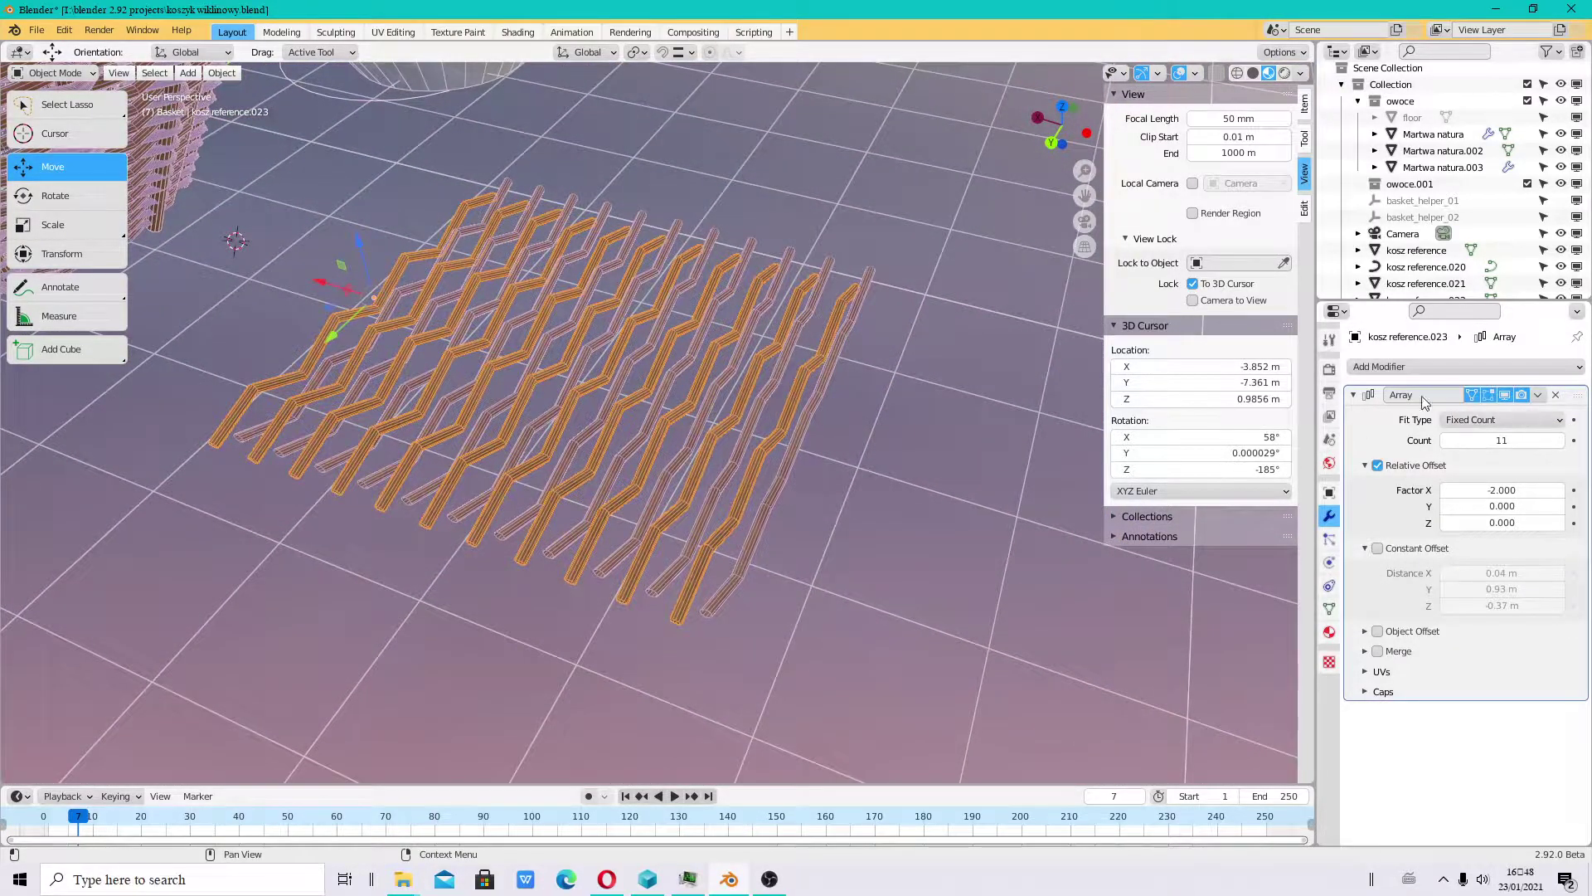
- Apply the Array modifier on the first rod set, then on the second rod set
click(1539, 396)
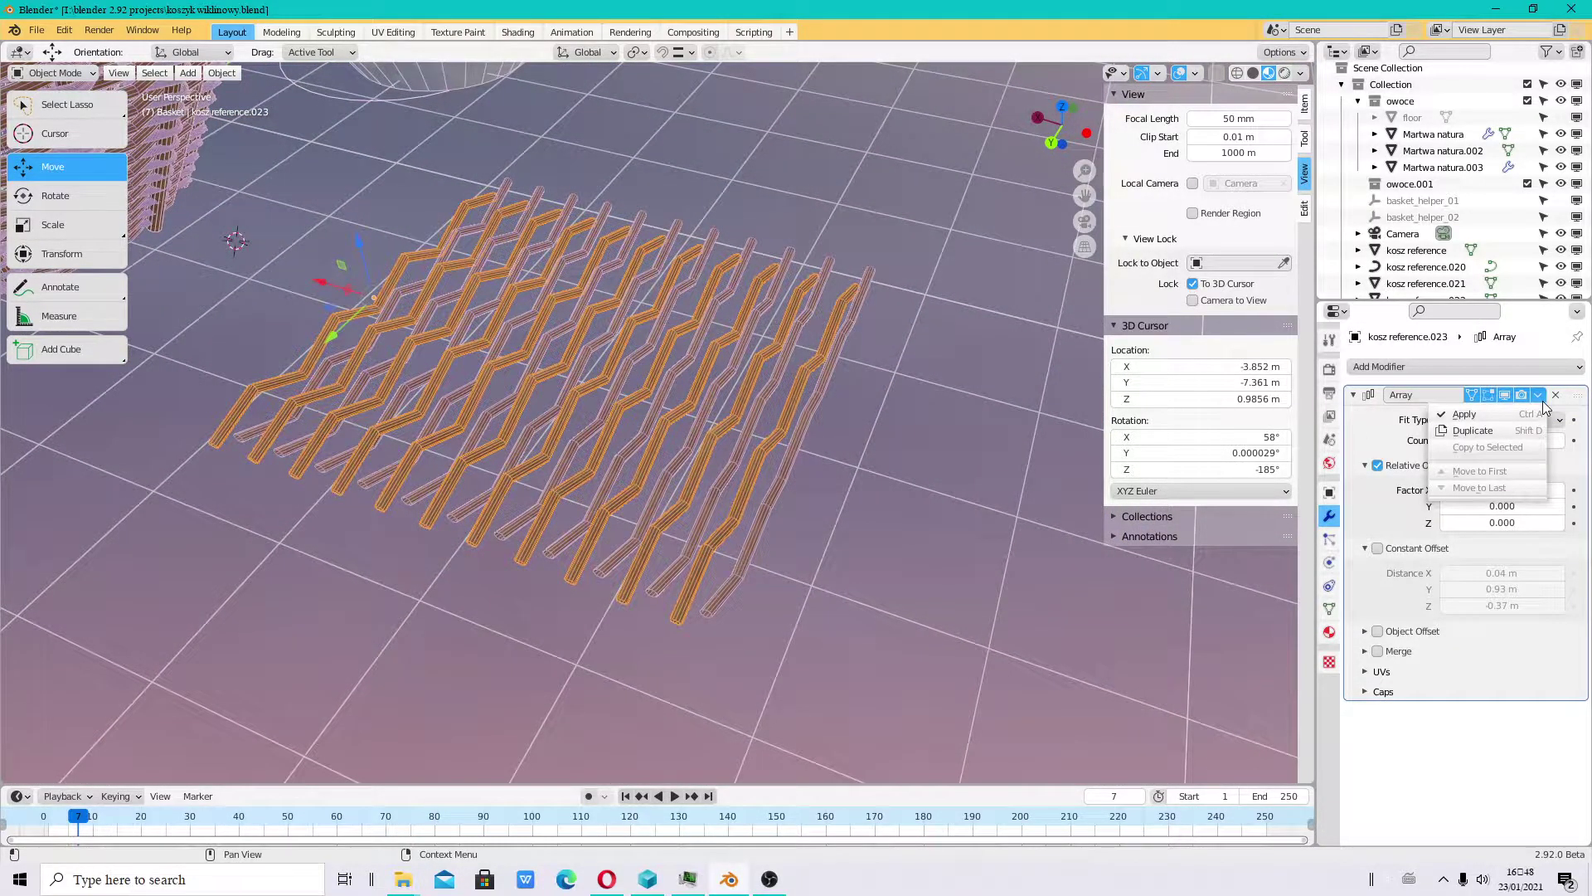
click(1475, 427)
key(shift+d)
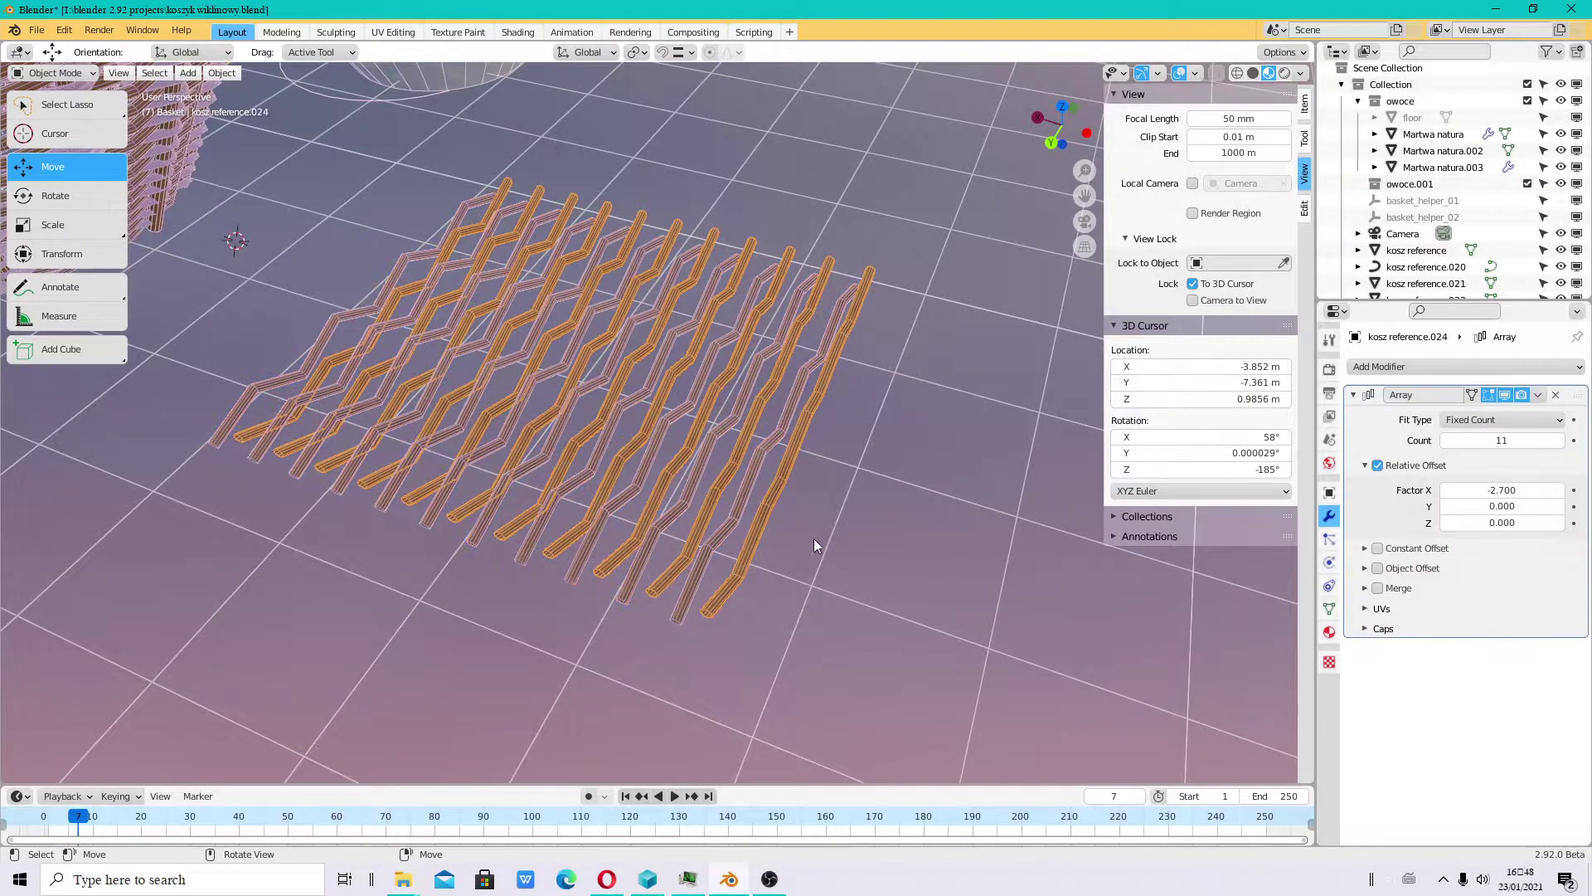
click(813, 539)
click(1538, 396)
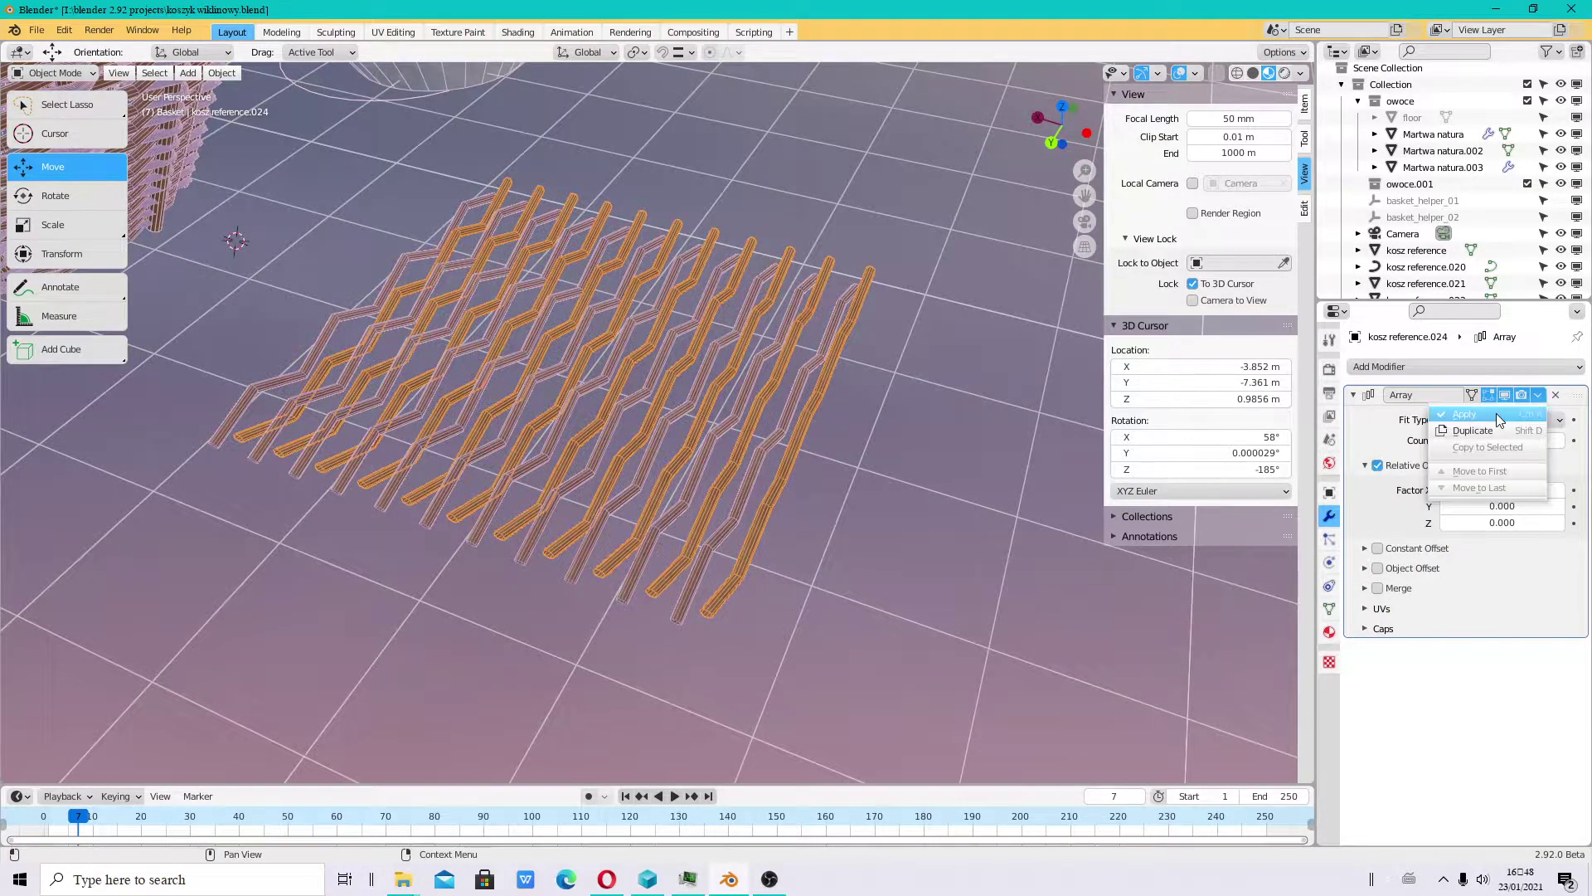
click(1491, 413)
mouse_move(709, 440)
middle_down()
mouse_move(620, 450)
mouse_move(461, 279)
mouse_move(690, 343)
middle_up()
mouse_move(764, 216)
middle_down()
mouse_move(718, 351)
mouse_move(745, 416)
middle_up()
click(529, 356)
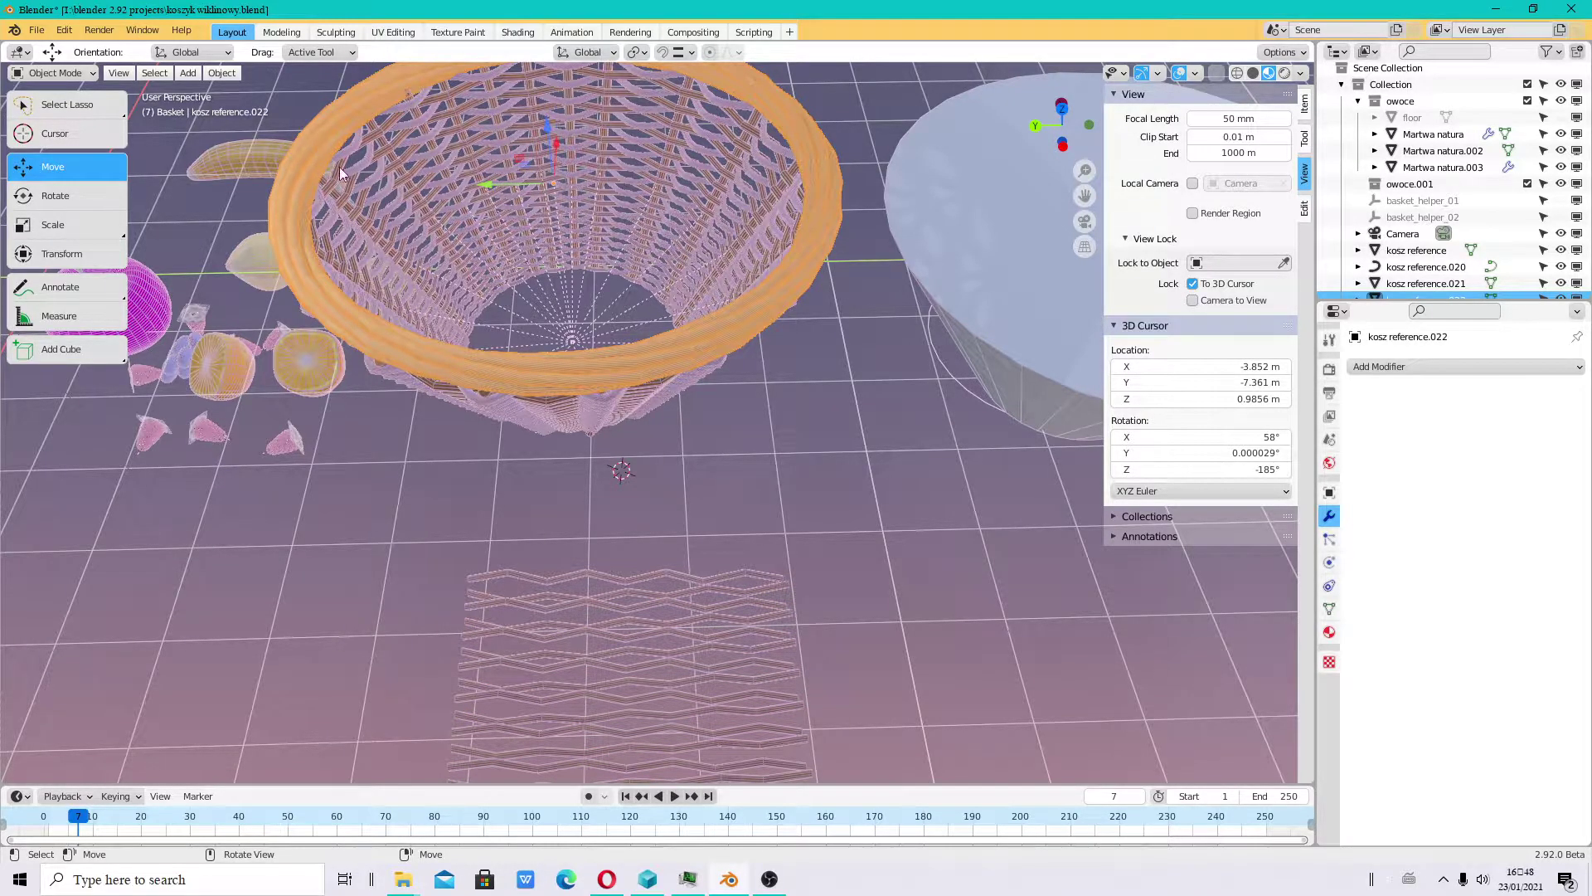
mouse_move(340, 167)
middle_down()
mouse_move(594, 336)
mouse_move(735, 267)
middle_up()
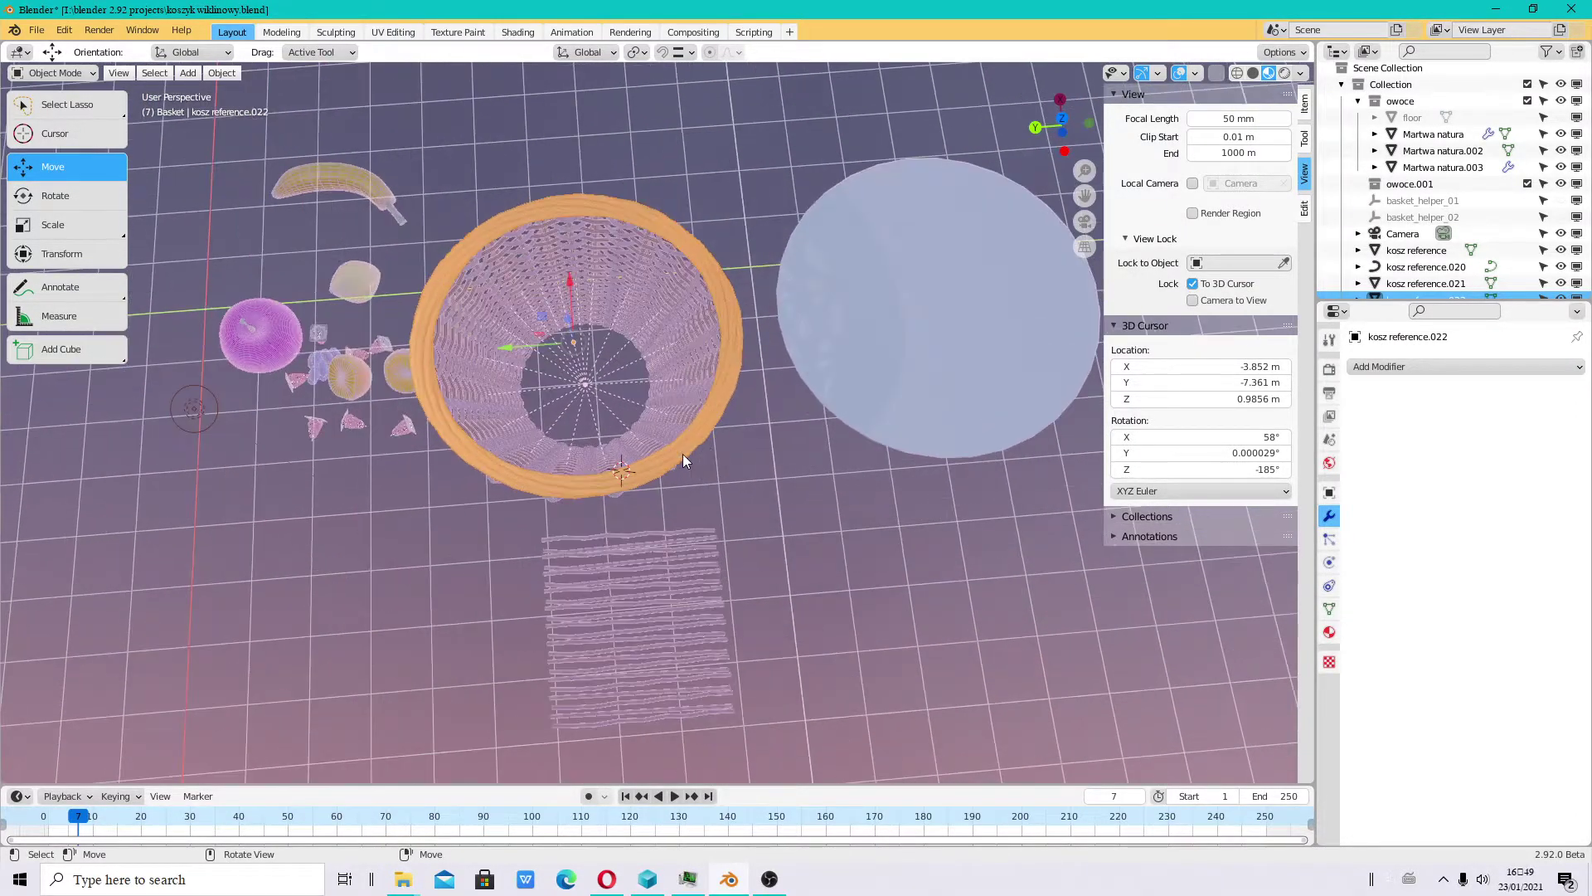
scroll(683, 455, up, 3)
scroll(578, 481, down, 2)
mouse_move(578, 476)
middle_down()
mouse_move(807, 431)
mouse_move(819, 403)
mouse_move(574, 305)
middle_up()
mouse_move(760, 435)
middle_down()
mouse_move(767, 480)
mouse_move(693, 302)
mouse_move(828, 521)
mouse_move(845, 615)
mouse_move(849, 519)
middle_up()
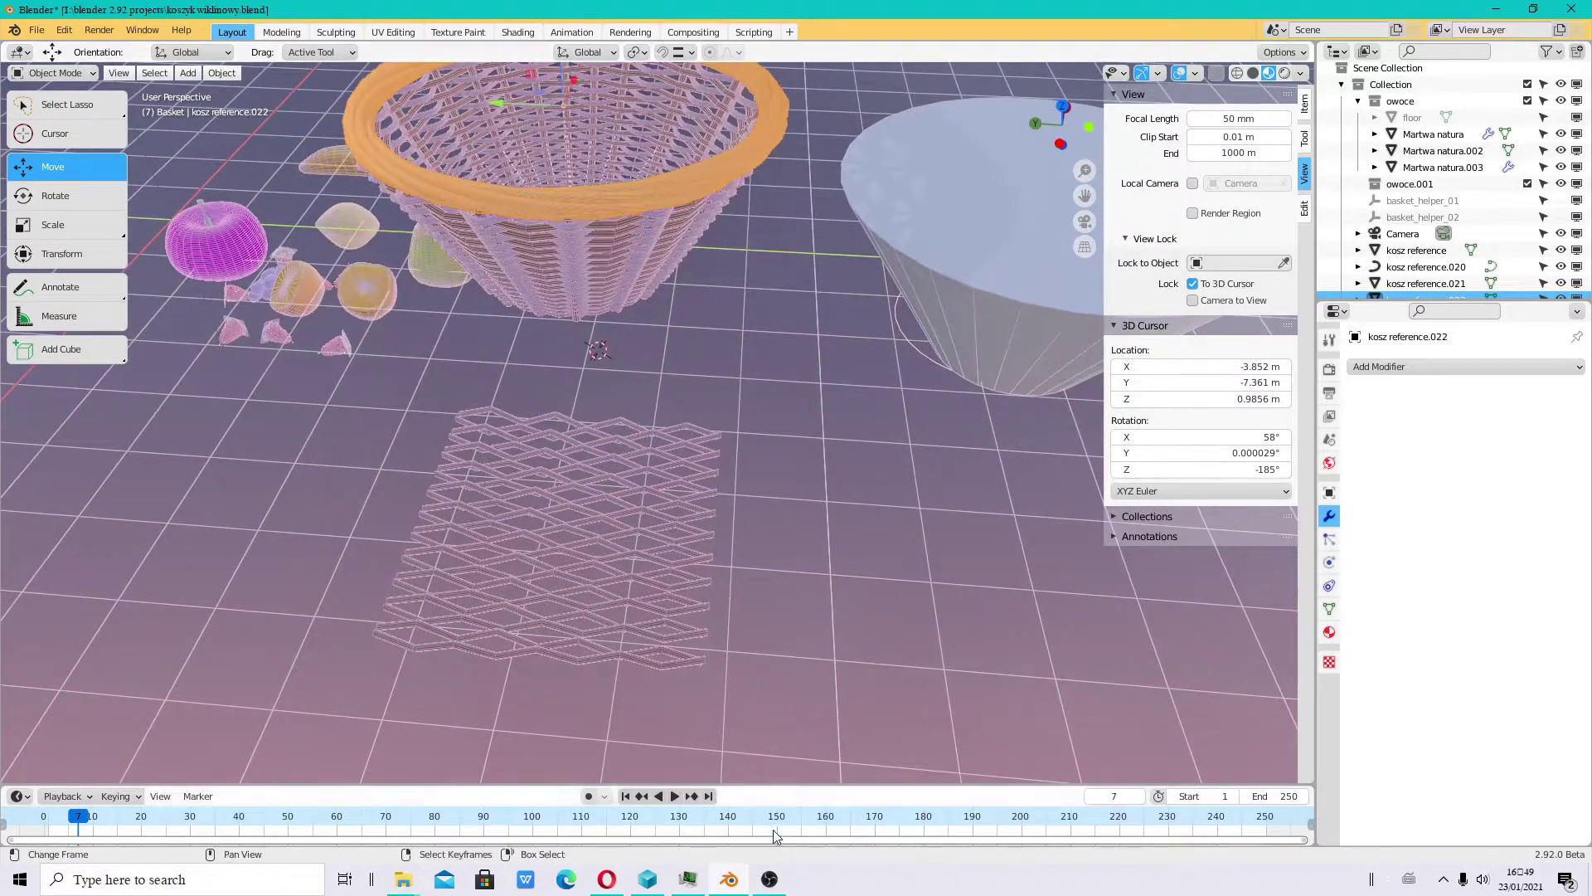